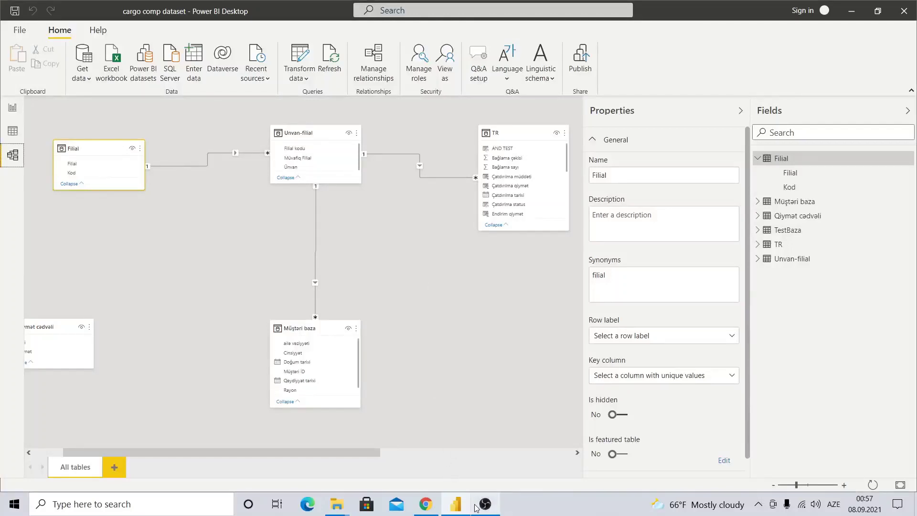
Collapse and re-expand Filial in Fields, then show its four branch rows with Kod values in Data view.
{"action": "left_click", "coordinate": [457, 505]}
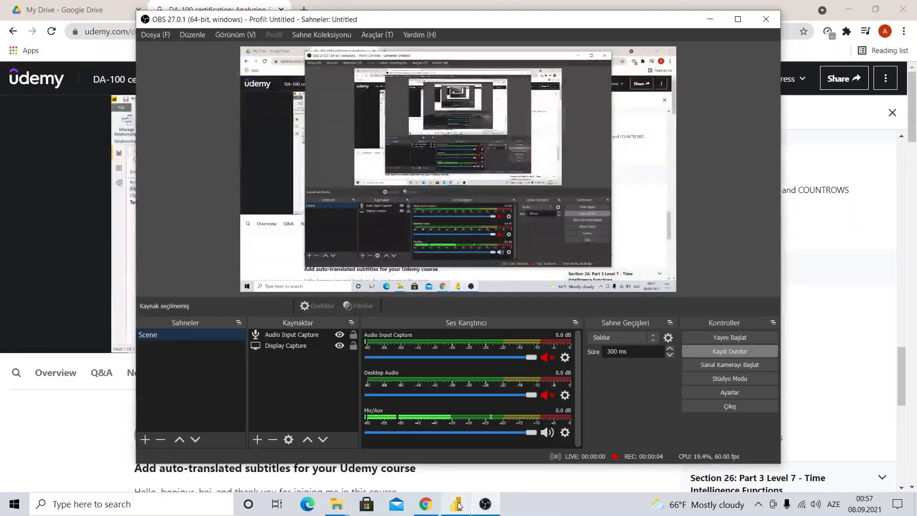
{"action": "left_click", "coordinate": [458, 506]}
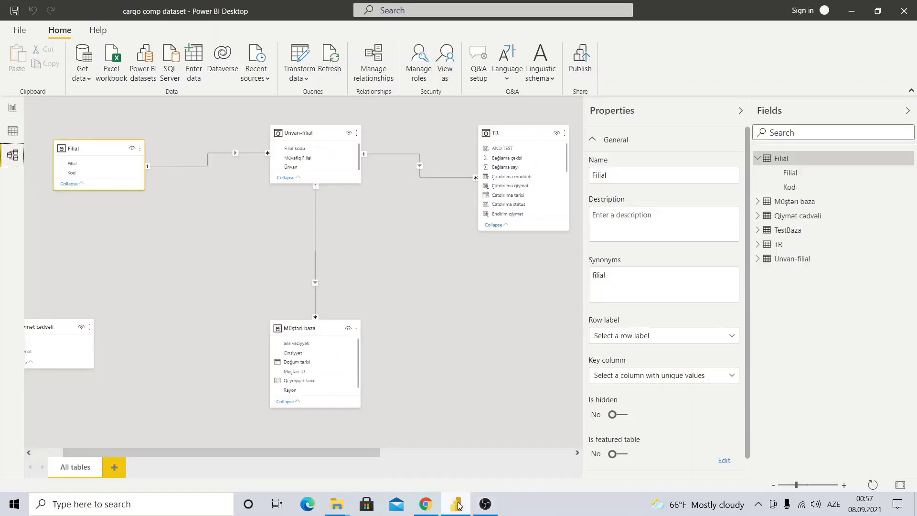
{"action": "left_click", "coordinate": [758, 158]}
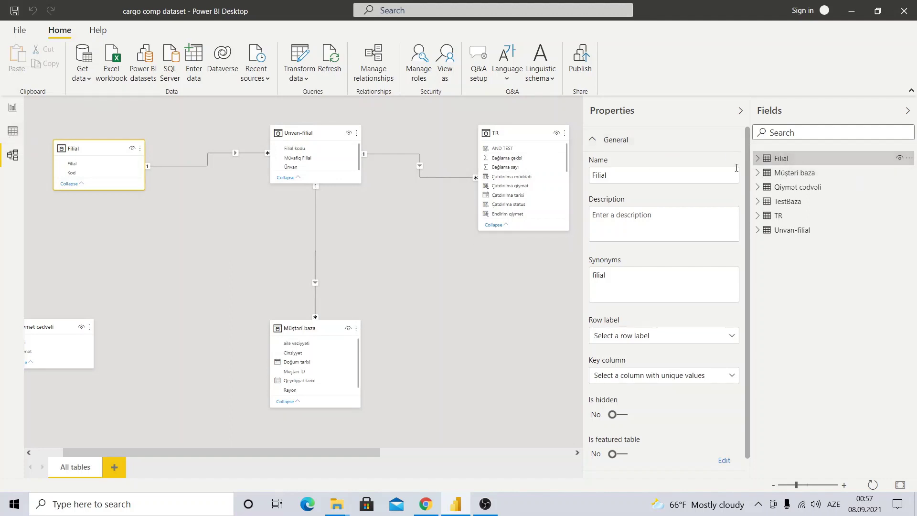
{"action": "left_click", "coordinate": [757, 158]}
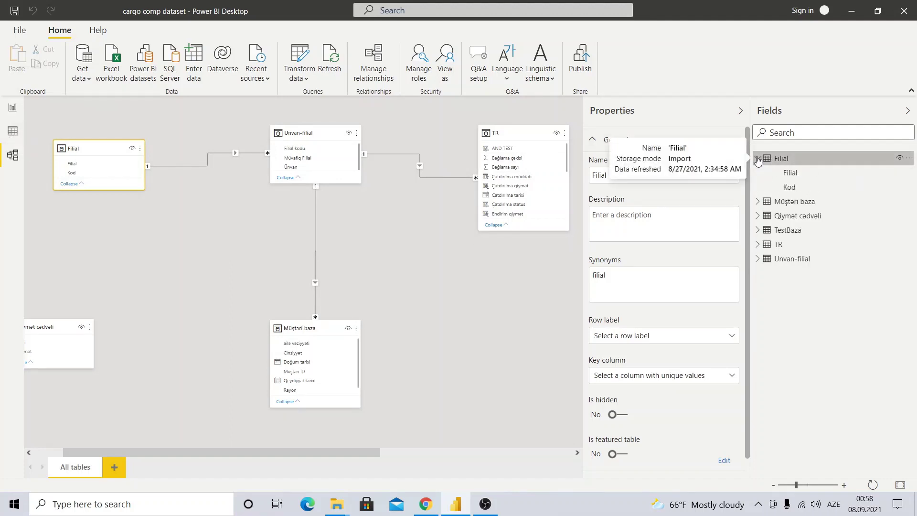
{"action": "left_click", "coordinate": [13, 107]}
{"action": "left_click", "coordinate": [13, 131]}
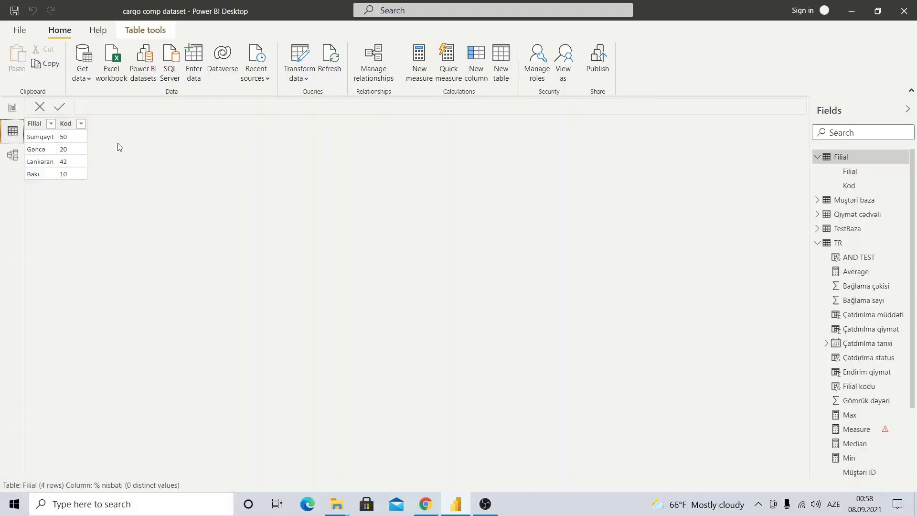
{"action": "left_click", "coordinate": [835, 243]}
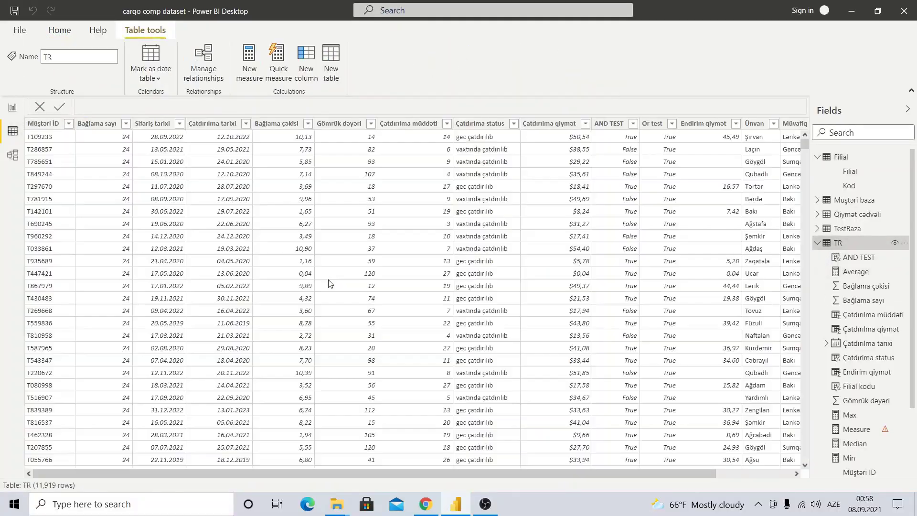
{"action": "left_click_drag", "start_coordinate": [392, 474], "coordinate": [214, 447]}
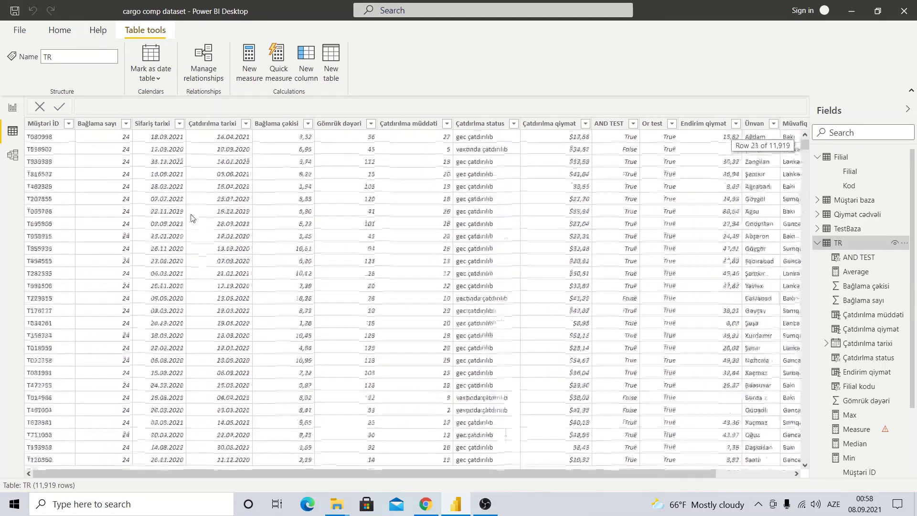
{"action": "mouse_move", "coordinate": [805, 143]}
{"action": "left_mouse_down"}
{"action": "mouse_move", "coordinate": [805, 154]}
{"action": "mouse_move", "coordinate": [794, 106]}
{"action": "left_mouse_up"}
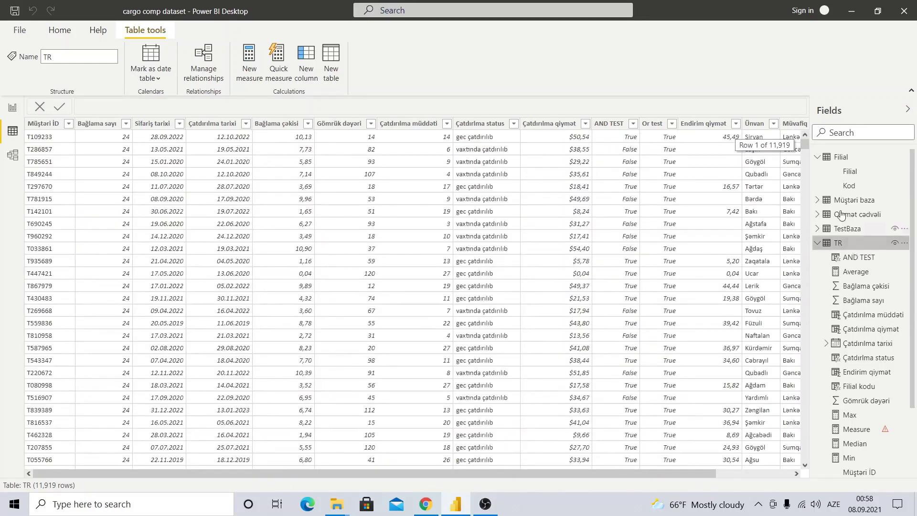
{"action": "left_click", "coordinate": [871, 172]}
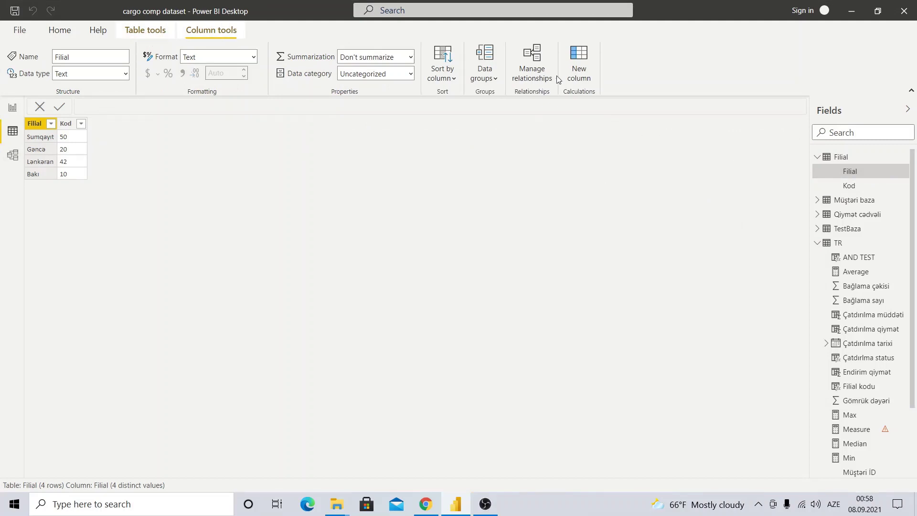
Start a new calculated column in Filial named 'Bağlama sayı'.
{"action": "left_click", "coordinate": [571, 71]}
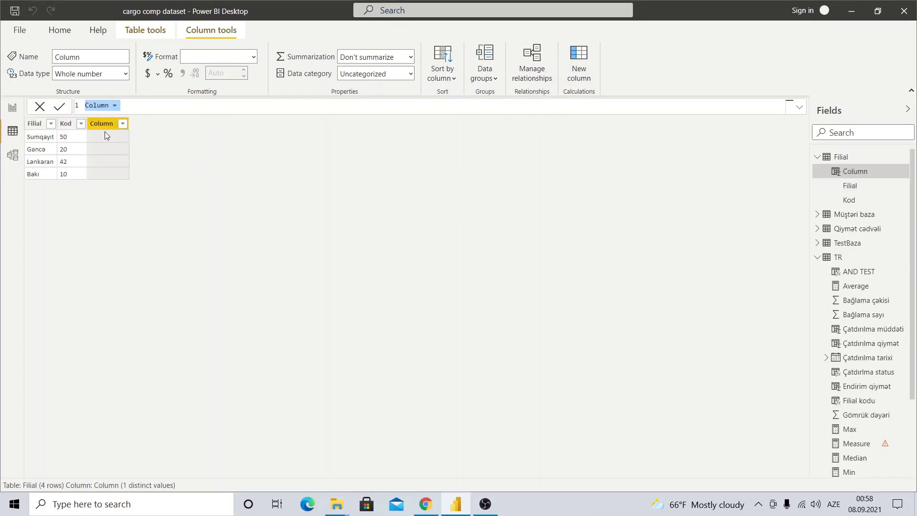
{"action": "double_click", "coordinate": [96, 108]}
{"action": "key", "text": "alt+shift"}
{"action": "type", "text": "W"}
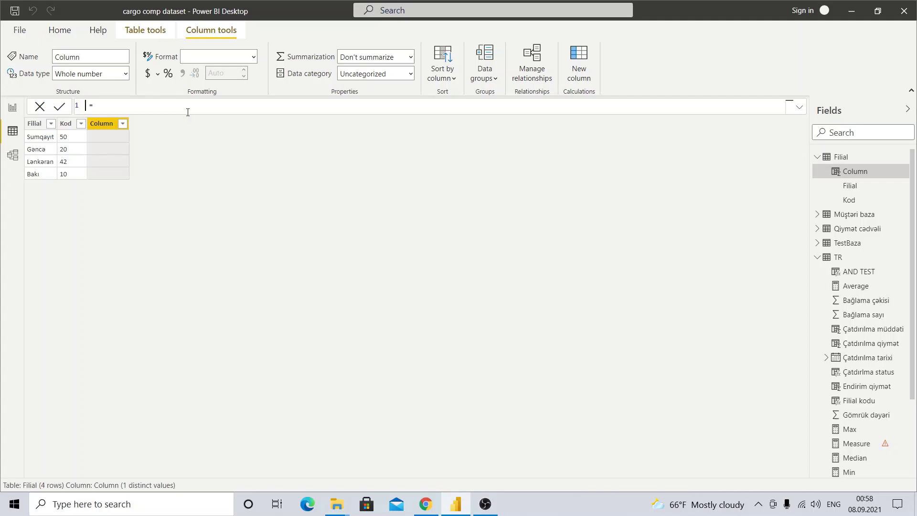
{"action": "type", "text": "<at"}
{"action": "key", "text": "BackSpace"}
{"action": "key", "text": "BackSpace"}
{"action": "key", "text": "BackSpace"}
{"action": "key", "text": "alt+shift"}
{"action": "type", "text": "Bağlama say"}
Give it the formula SUMX(RELATEDTABLE(TR),TR[Bağlama sayı]), yielding 48039, 54201, 38501 and 44291.
{"action": "type", "text": "sumx"}
{"action": "key", "text": "Tab"}
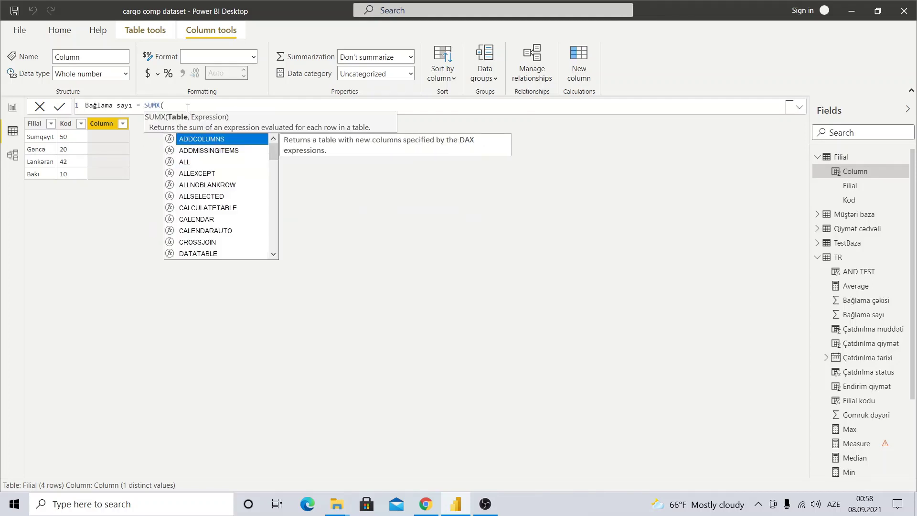
{"action": "type", "text": "rel"}
{"action": "key", "text": "Tab"}
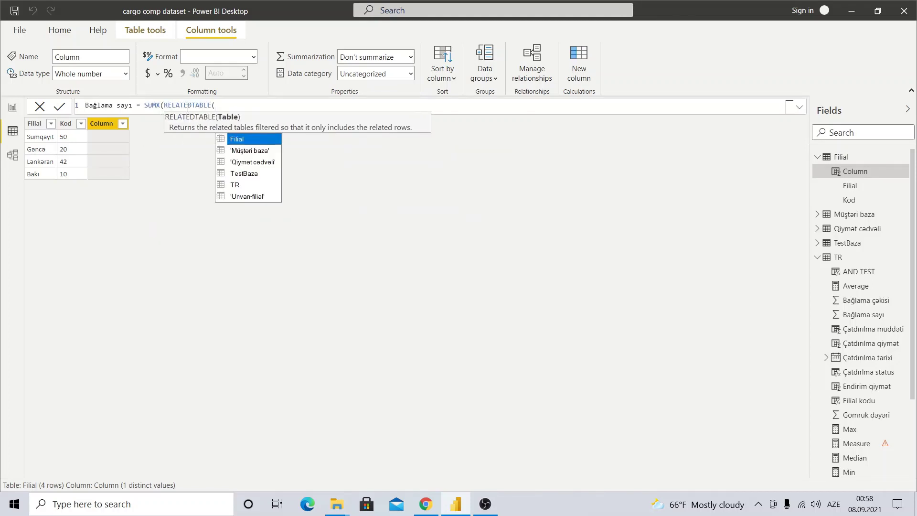
{"action": "key", "text": "Down"}
{"action": "key", "text": "Down"}
{"action": "key", "text": "Down"}
{"action": "key", "text": "Down"}
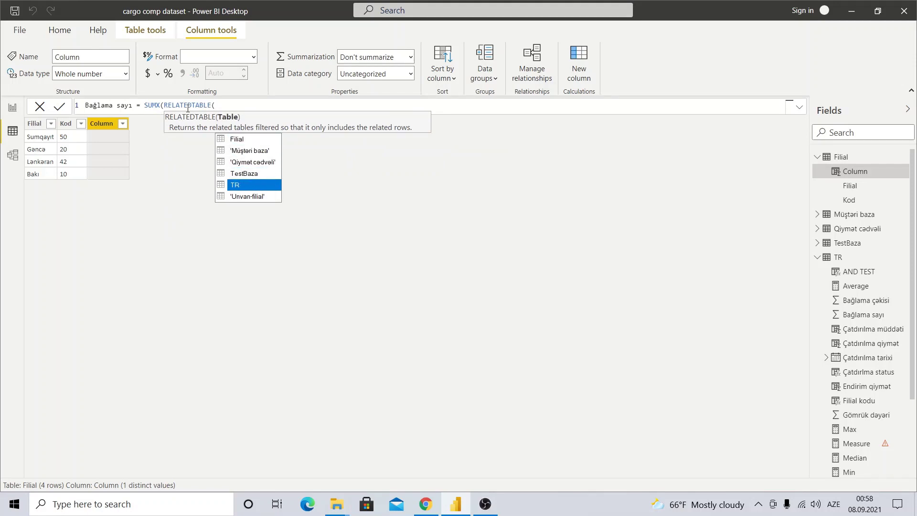
{"action": "key", "text": "Tab"}
{"action": "type", "text": "),"}
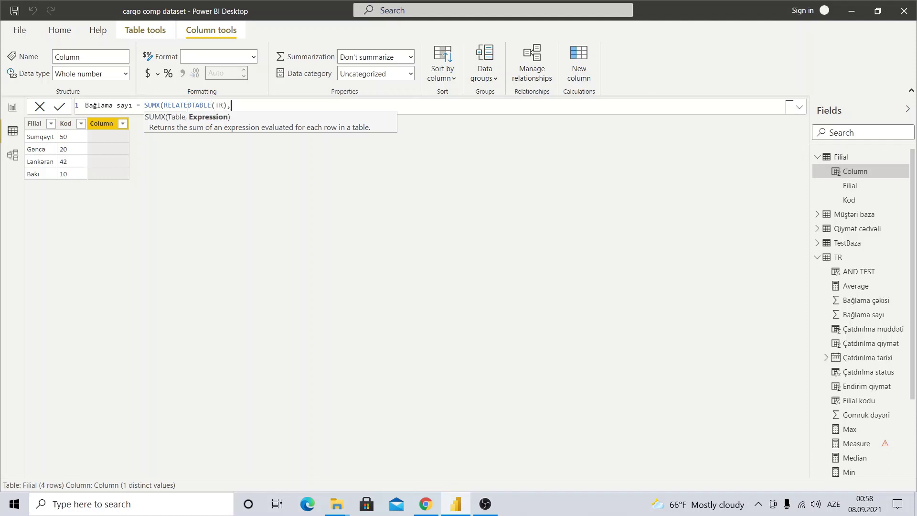
{"action": "type", "text": "tr"}
{"action": "key", "text": "Down"}
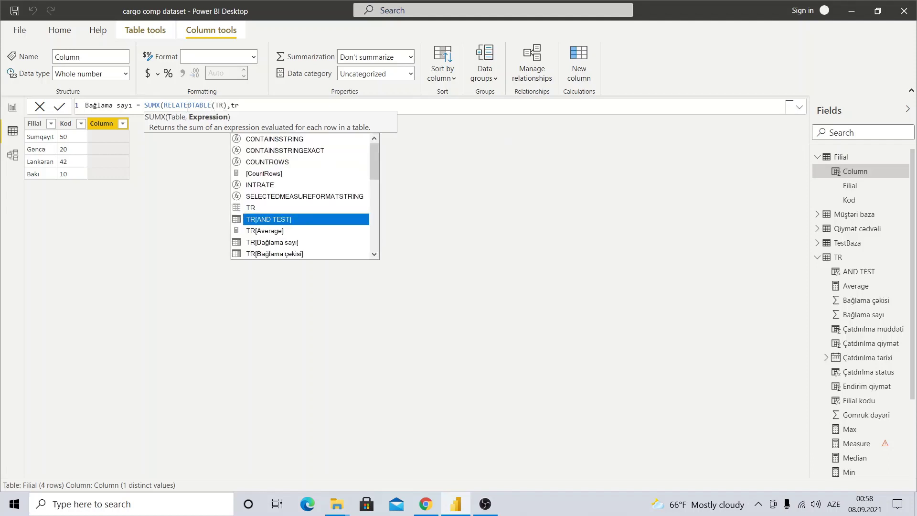
{"action": "key", "text": "Down"}
{"action": "key", "text": "Down"}
{"action": "key", "text": "Tab"}
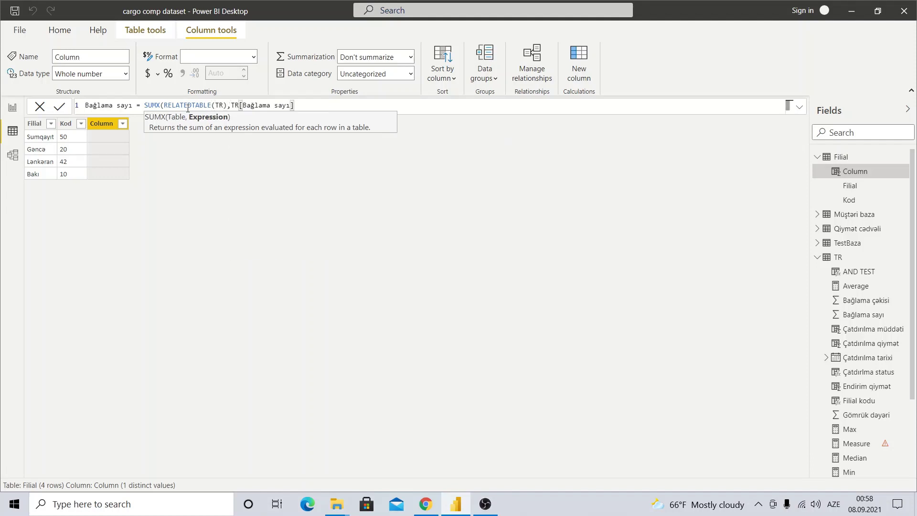
{"action": "type", "text": ")"}
{"action": "key", "text": "Return"}
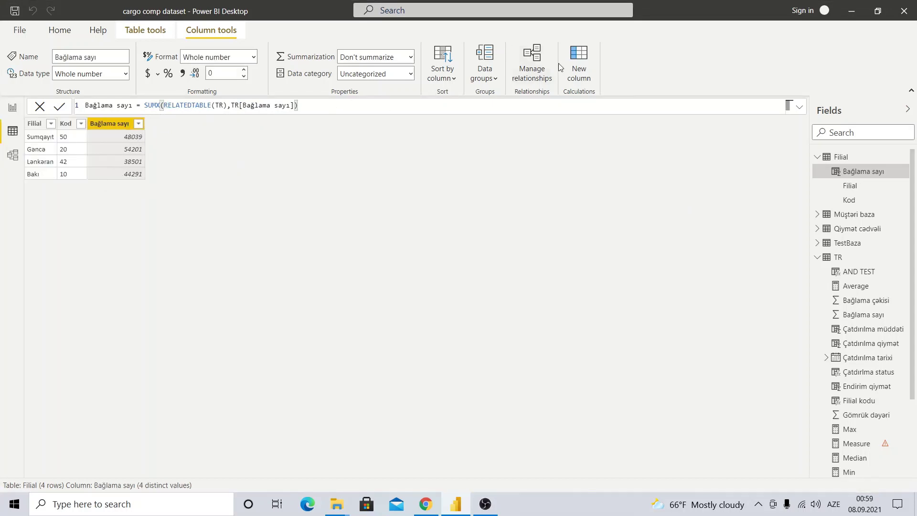
Add column Ümumi bağlama sayı = SUM(TR[Bağlama sayı]) showing 185032, then review both columns' formulas.
{"action": "left_click", "coordinate": [571, 68]}
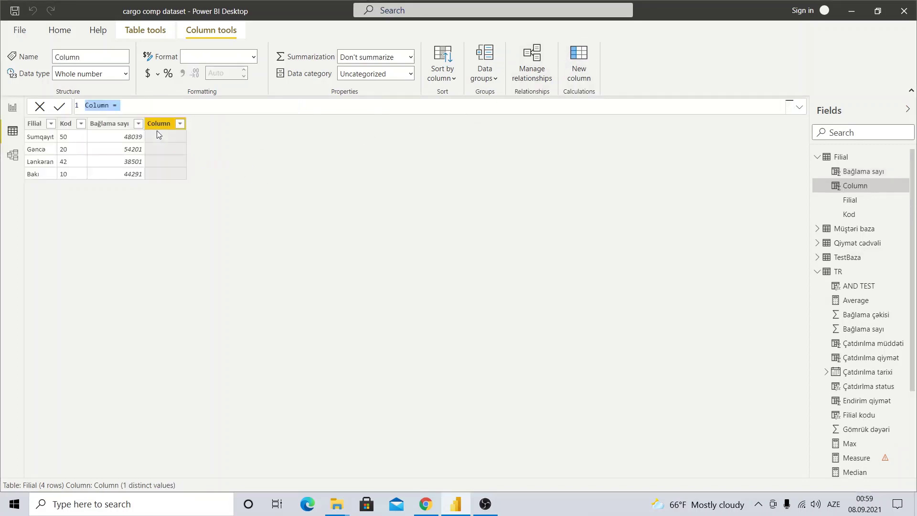
{"action": "type", "text": "Ümumi bağ"}
{"action": "type", "text": "lama sayı = "}
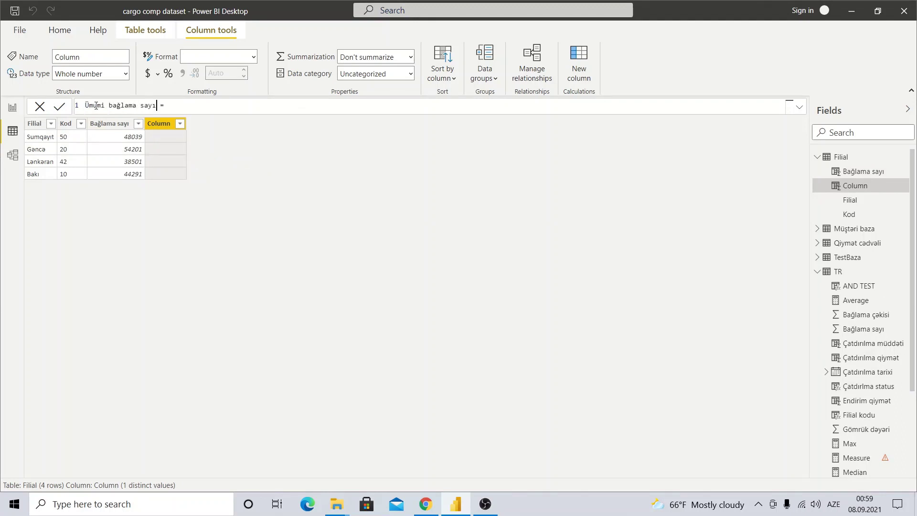
{"action": "type", "text": "SU"}
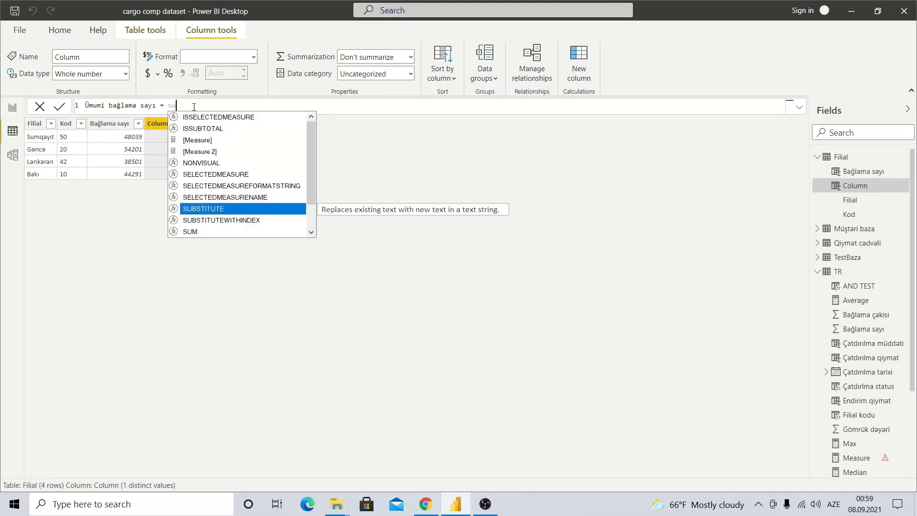
{"action": "type", "text": "M(tr"}
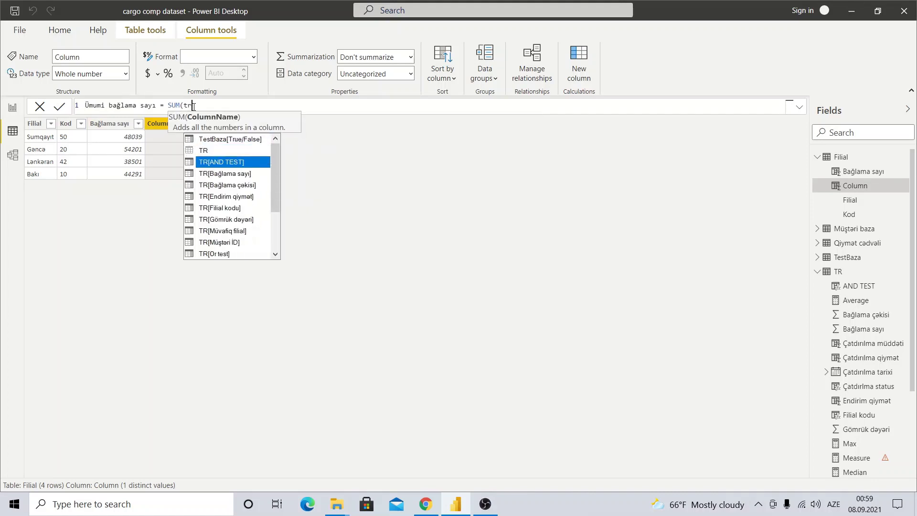
{"action": "key", "text": "Down"}
{"action": "key", "text": "Down"}
{"action": "key", "text": "Down"}
{"action": "key", "text": "Down"}
{"action": "key", "text": "Down"}
{"action": "key", "text": "Down"}
{"action": "key", "text": "Up"}
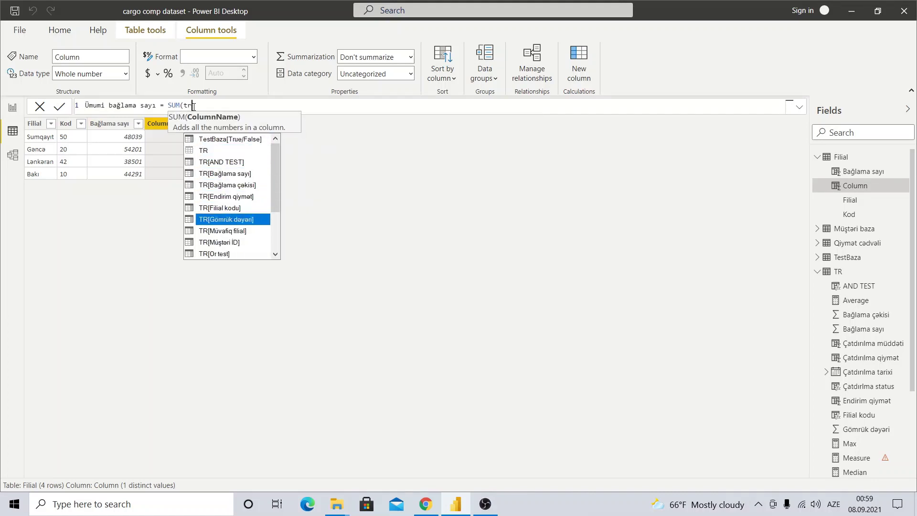
{"action": "key", "text": "Up"}
{"action": "key", "text": "Up"}
{"action": "key", "text": "Up"}
{"action": "key", "text": "Tab"}
{"action": "type", "text": ")"}
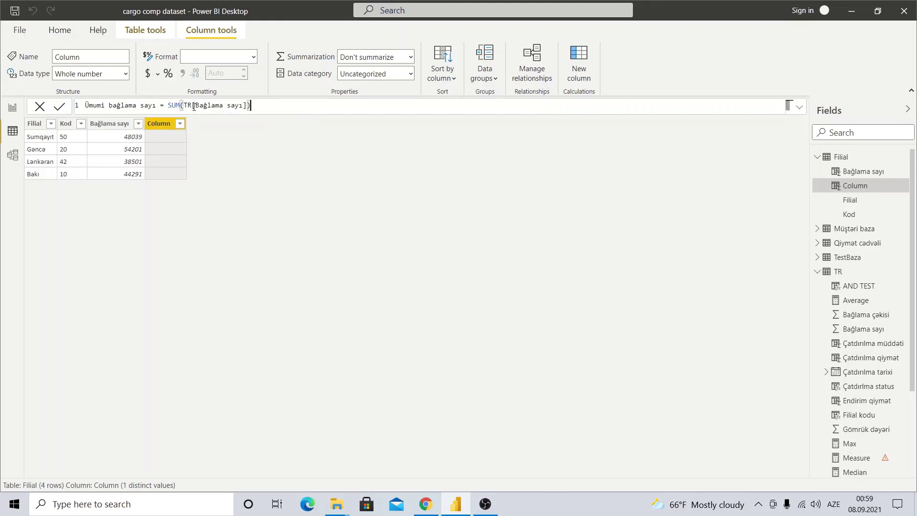
{"action": "key", "text": "Return"}
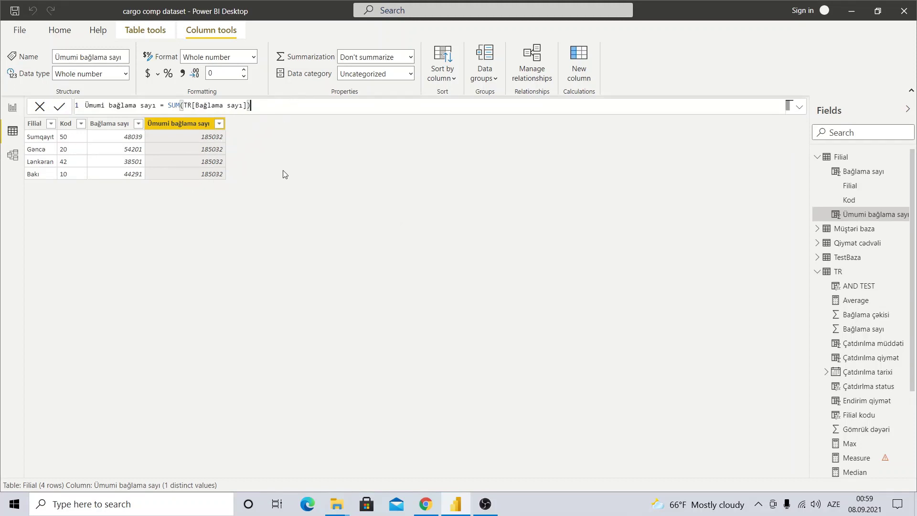
{"action": "left_click", "coordinate": [110, 124]}
{"action": "left_click", "coordinate": [194, 121]}
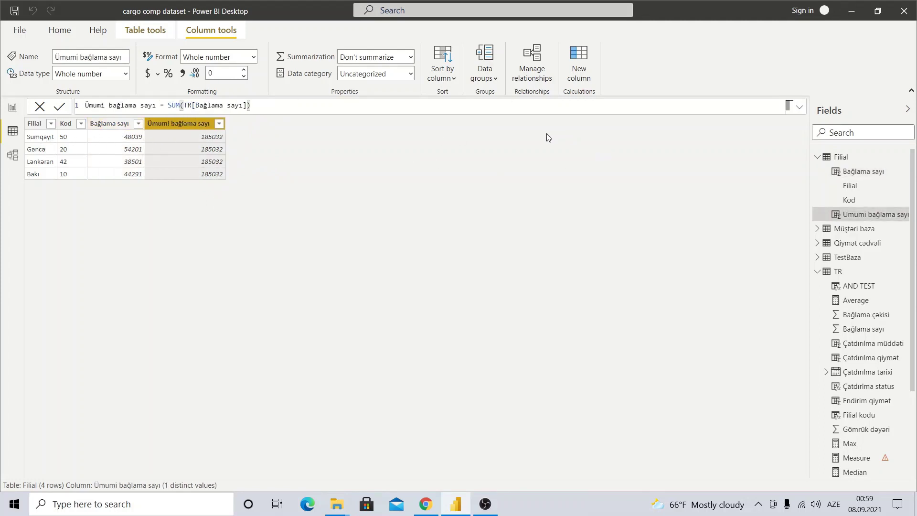
Create column % nisbəti = Filial[Bağlama sayı] / Filial[Ümumi bağlama sayı].
{"action": "left_click", "coordinate": [576, 70]}
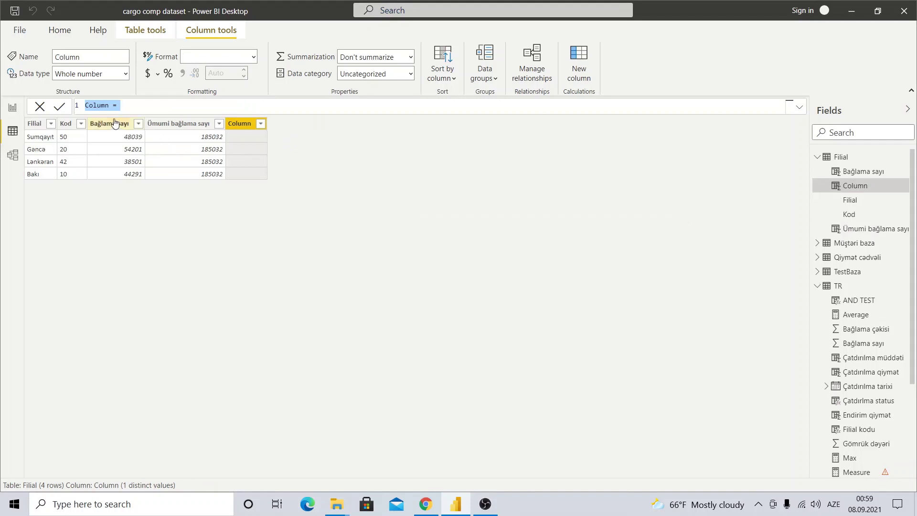
{"action": "double_click", "coordinate": [100, 108]}
{"action": "type", "text": "%nis"}
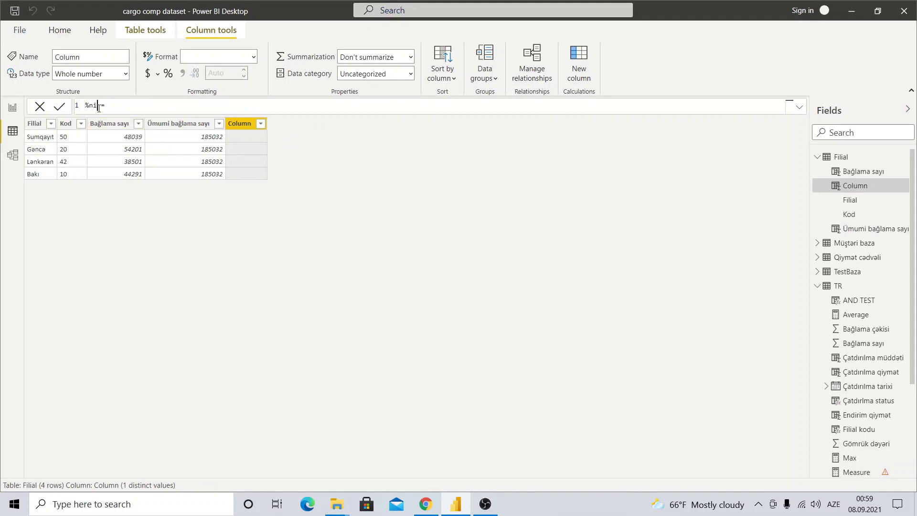
{"action": "key", "text": "BackSpace"}
{"action": "type", "text": "=ba"}
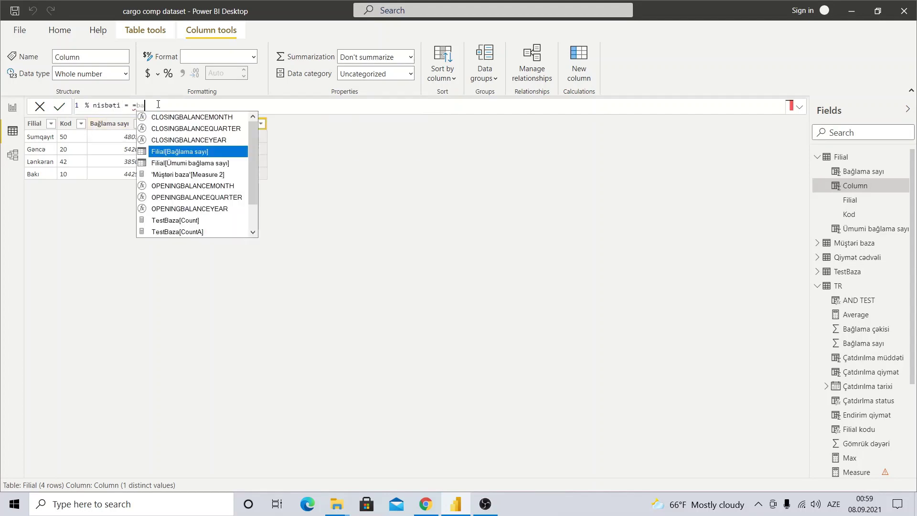
{"action": "key", "text": "Tab"}
{"action": "type", "text": "/ "}
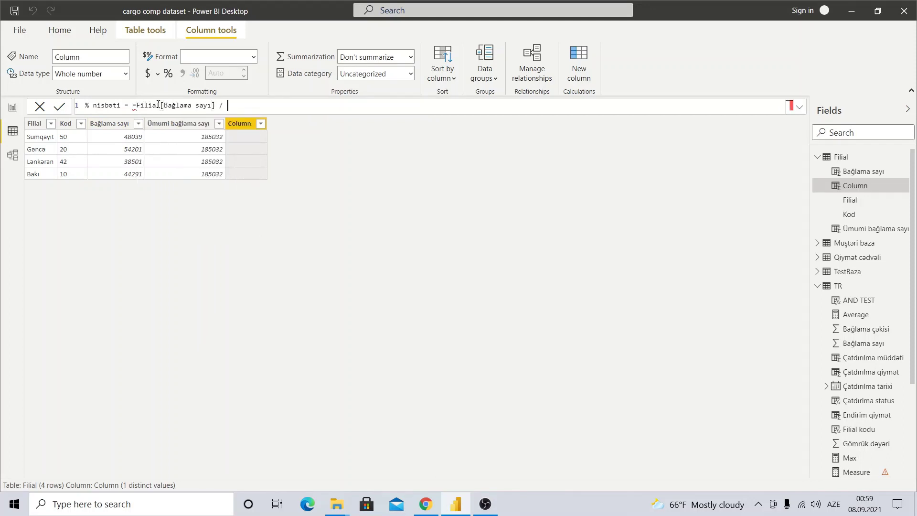
{"action": "type", "text": "ümum"}
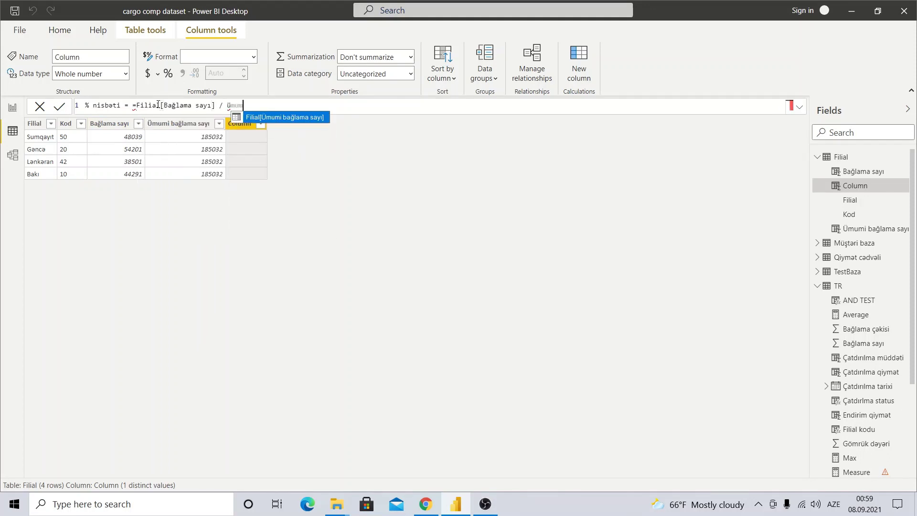
{"action": "key", "text": "Tab"}
{"action": "key", "text": "Return"}
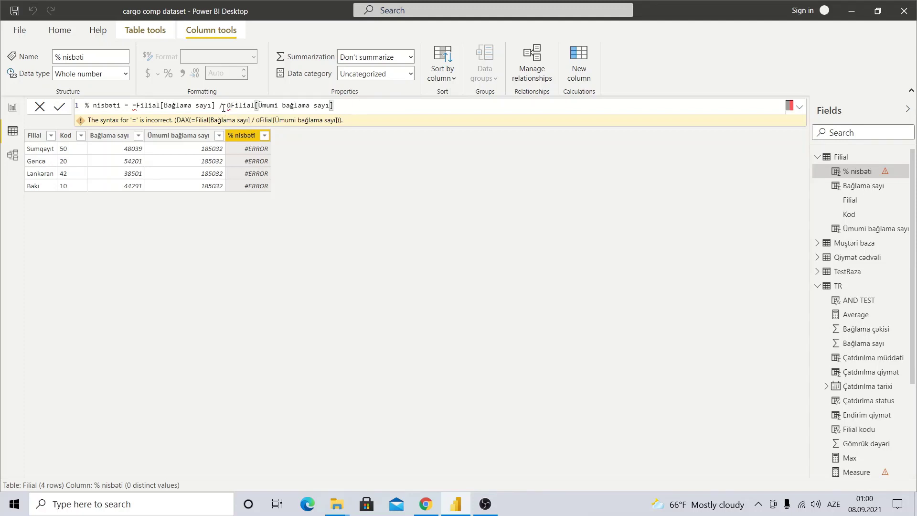
Remove the stray ü and duplicated equals sign from the % nisbəti formula, giving shares like 0,2596.
{"action": "left_click", "coordinate": [229, 102]}
{"action": "key", "text": "shift+Home"}
{"action": "type", "text": "0"}
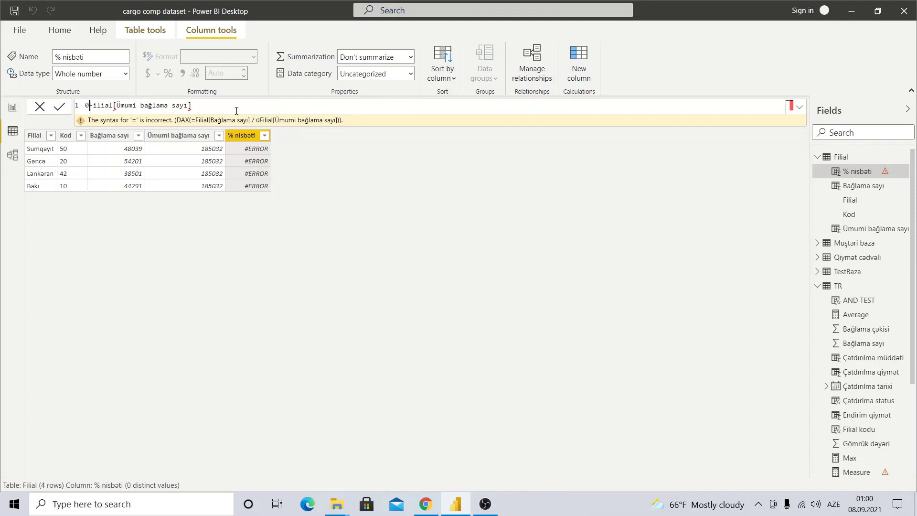
{"action": "key", "text": "ctrl+z"}
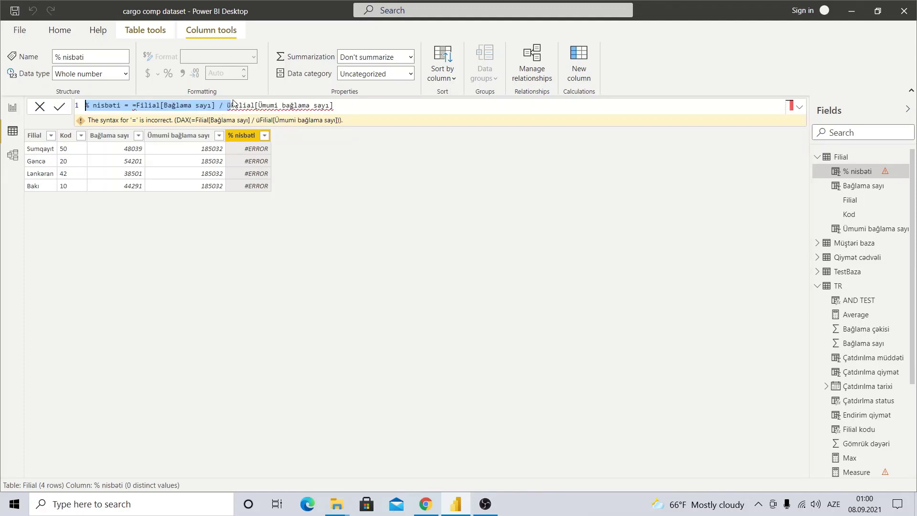
{"action": "left_click", "coordinate": [239, 107]}
{"action": "key", "text": "shift+End"}
{"action": "left_click", "coordinate": [231, 107]}
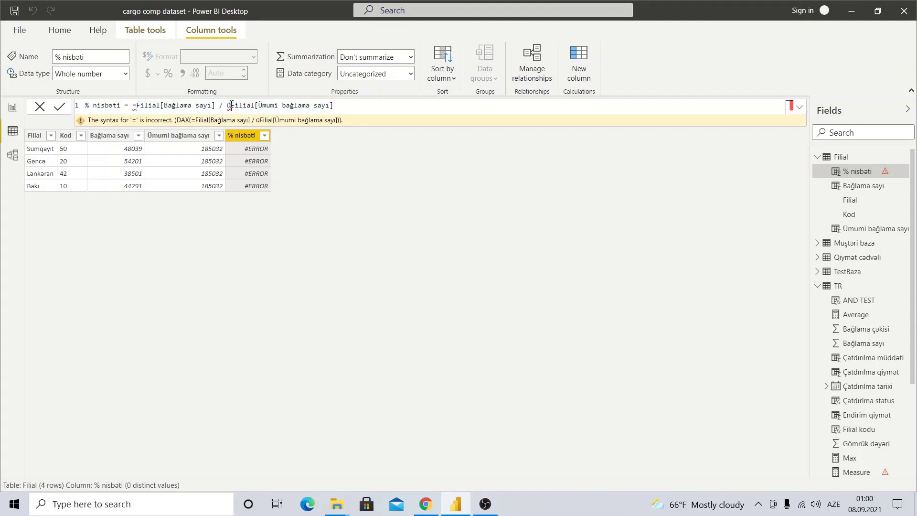
{"action": "key", "text": "BackSpace"}
{"action": "key", "text": "Return"}
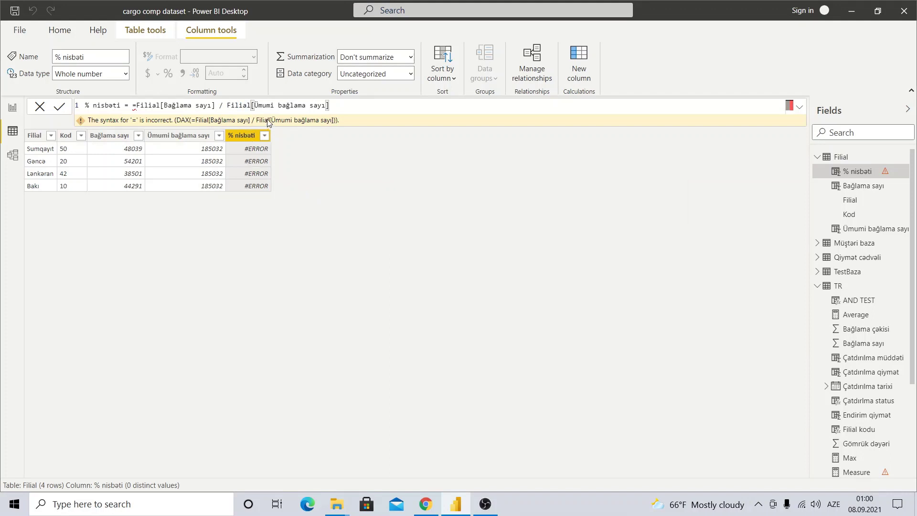
{"action": "left_click", "coordinate": [136, 107]}
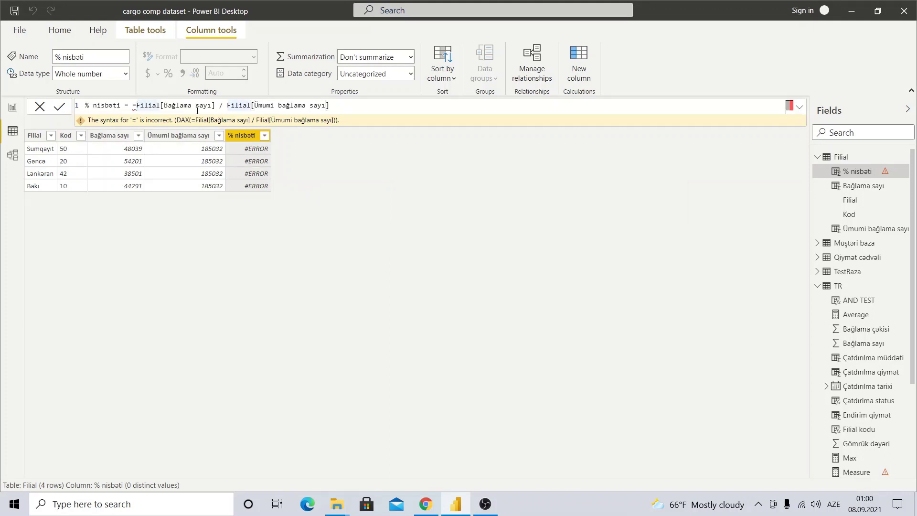
{"action": "key", "text": "BackSpace"}
{"action": "key", "text": "Return"}
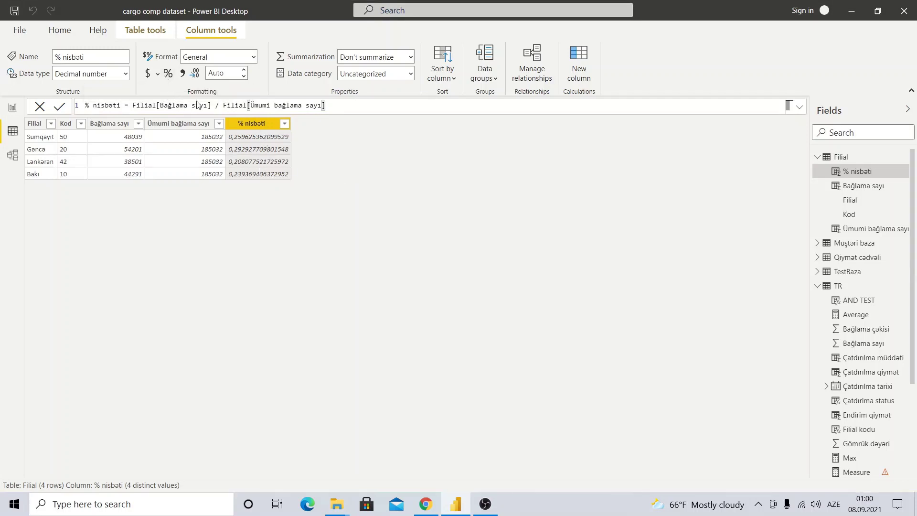
Format % nisbəti as a two-decimal percentage and go to the empty report Page 2.
{"action": "left_click", "coordinate": [167, 74]}
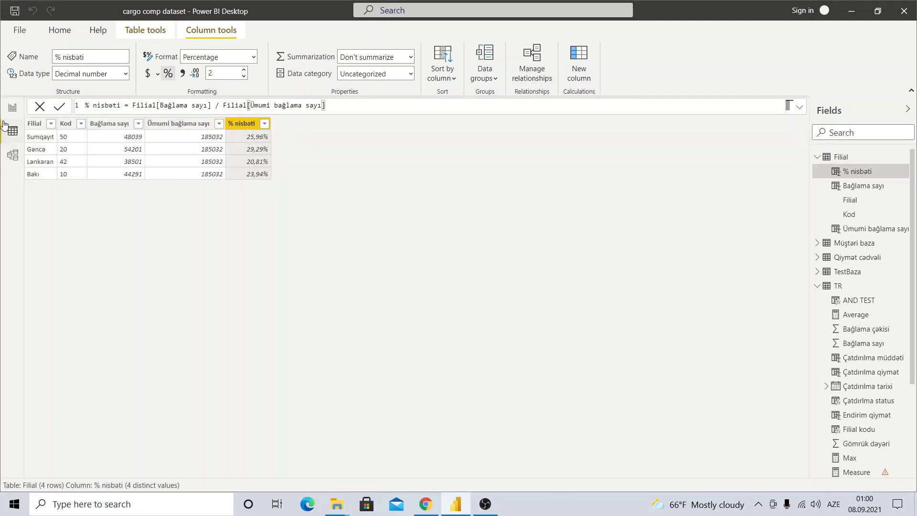
{"action": "left_click", "coordinate": [12, 108]}
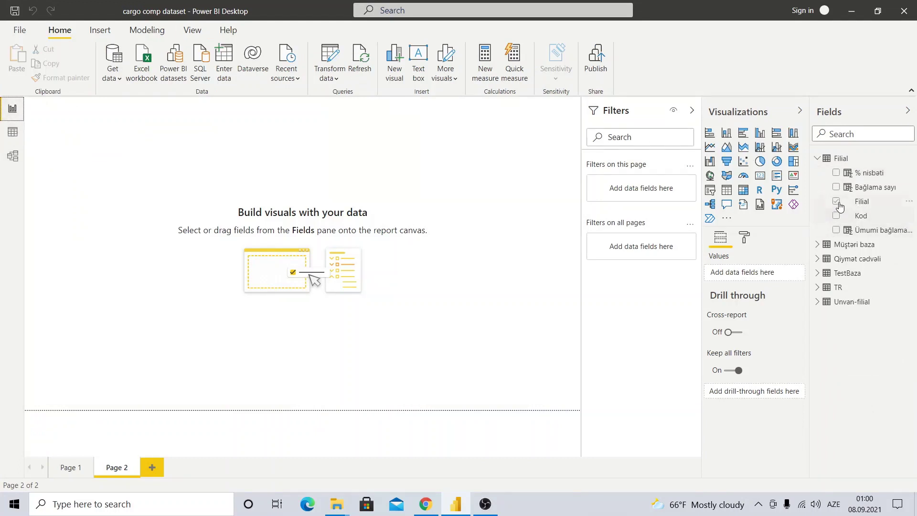
Place a matrix of Filial and % nisbəti on Page 2, repositioned and enlarged.
{"action": "mouse_move", "coordinate": [861, 215]}
{"action": "left_click", "coordinate": [836, 201]}
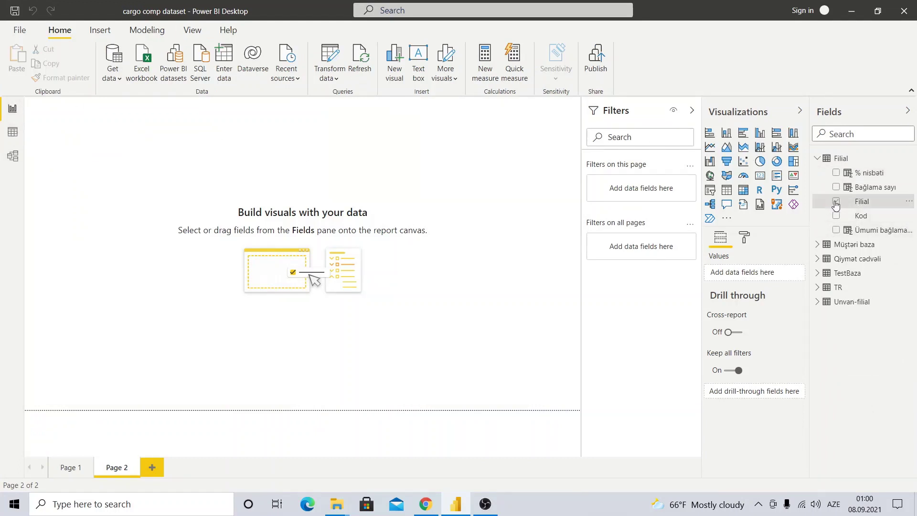
{"action": "left_click", "coordinate": [836, 172]}
{"action": "left_click", "coordinate": [743, 190]}
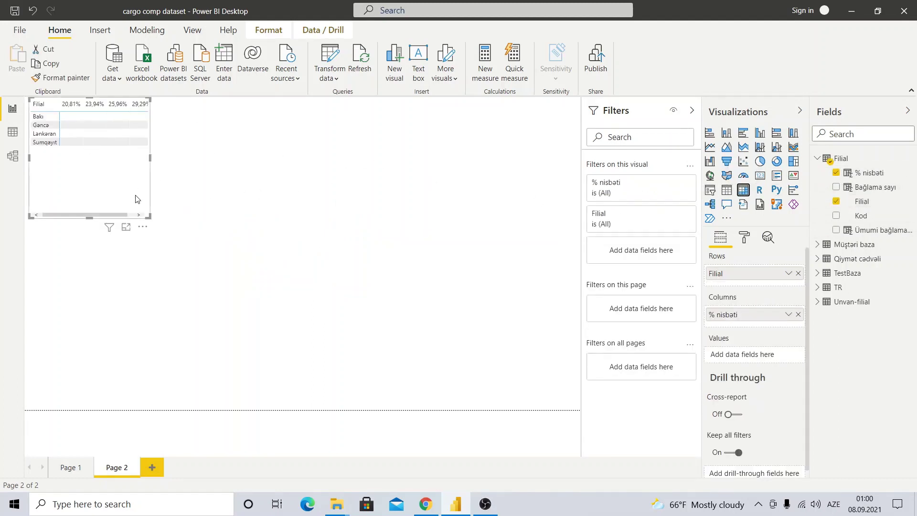
{"action": "left_click_drag", "start_coordinate": [136, 198], "coordinate": [176, 224]}
{"action": "left_click", "coordinate": [166, 117]}
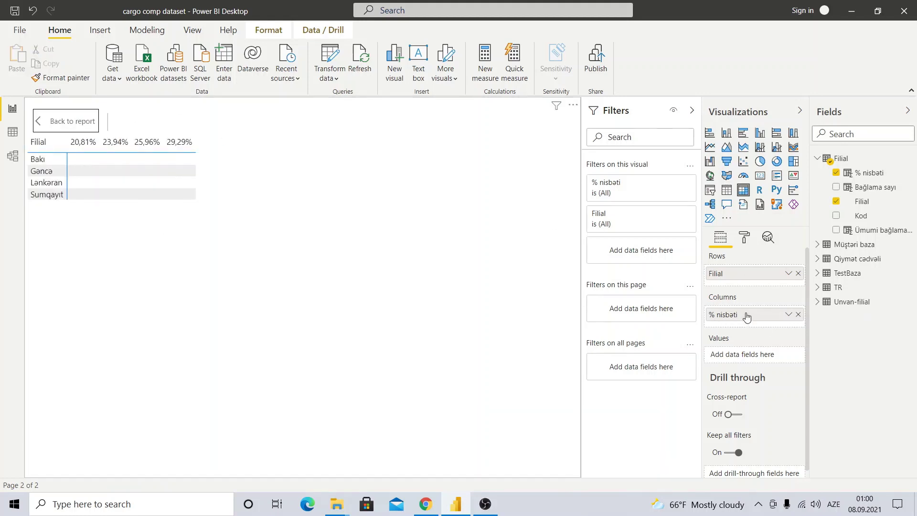
Move % nisbəti into Values as Sum of % nisbəti, totalling 100,00%.
{"action": "left_click_drag", "start_coordinate": [753, 314], "coordinate": [738, 354]}
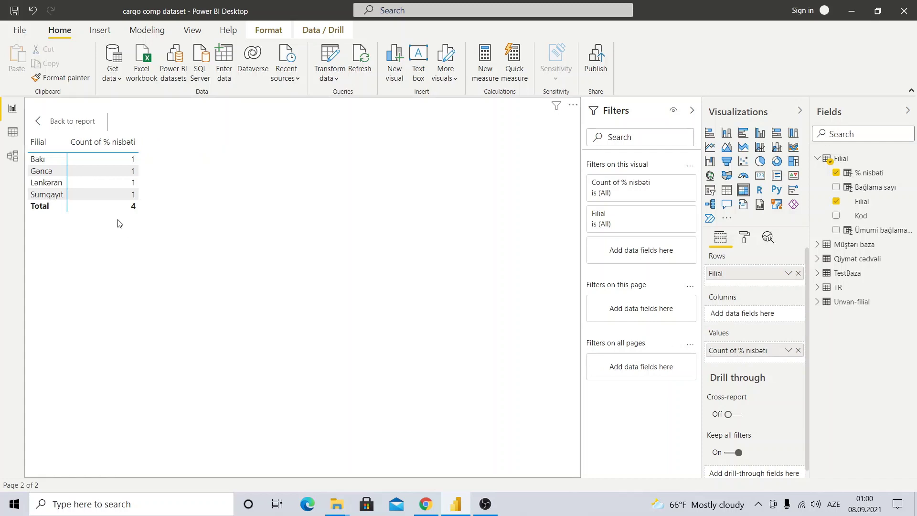
{"action": "left_click", "coordinate": [787, 351]}
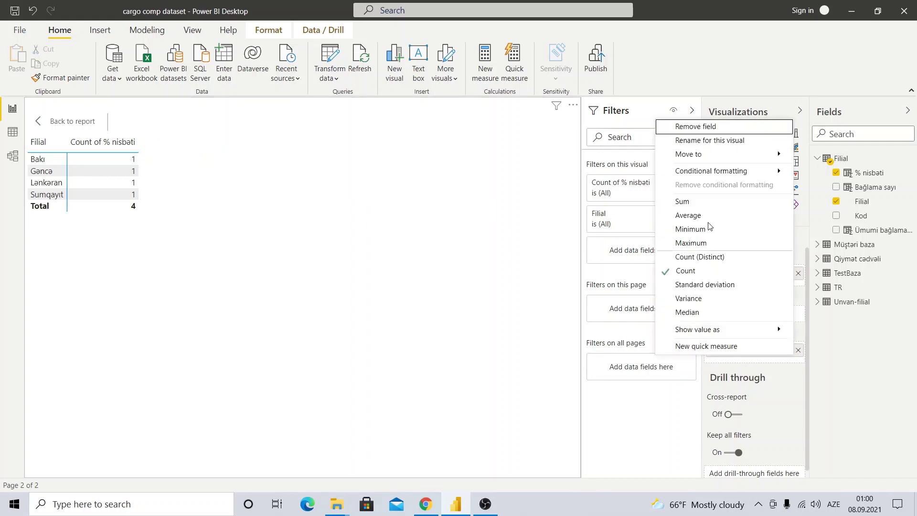
{"action": "key", "text": "Escape"}
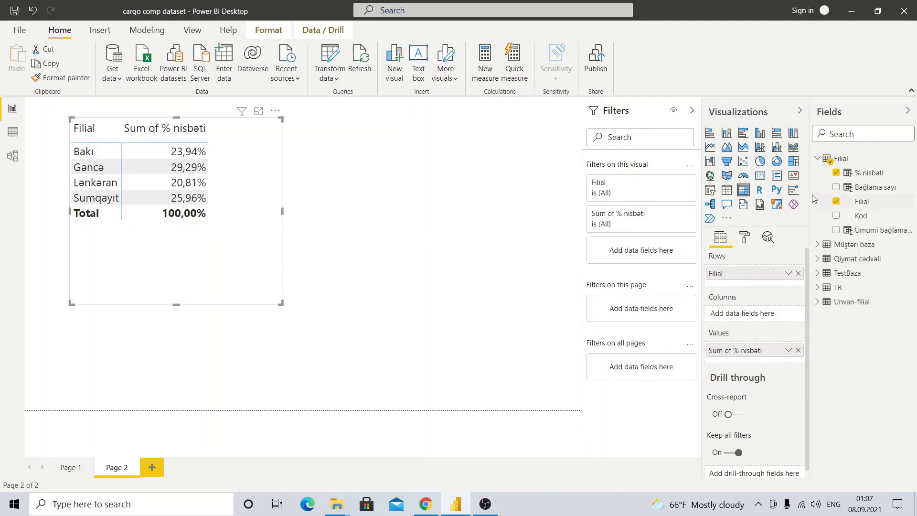
{"action": "mouse_move", "coordinate": [840, 158]}
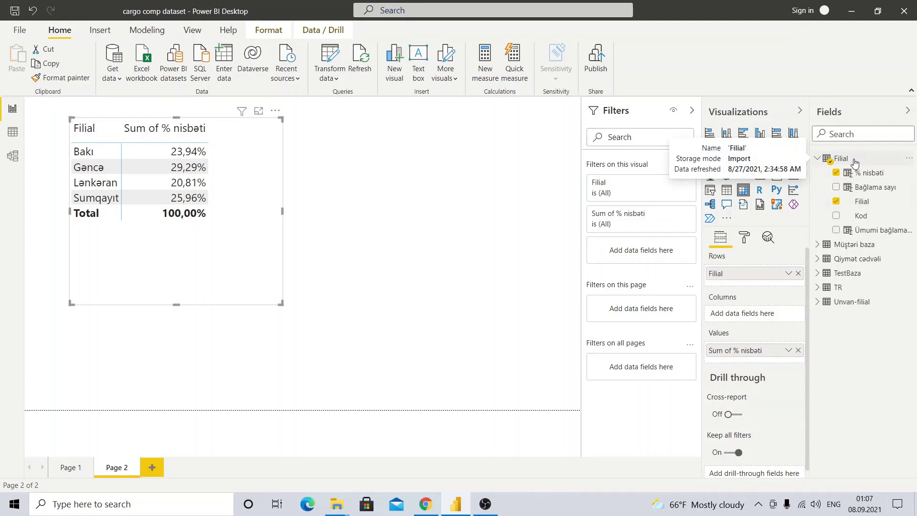
Start a new Filial measure 'Measyr %' with numerator SUMX(RELATEDTABLE(TR),TR[Bağlama sayı]).
{"action": "right_click", "coordinate": [854, 163]}
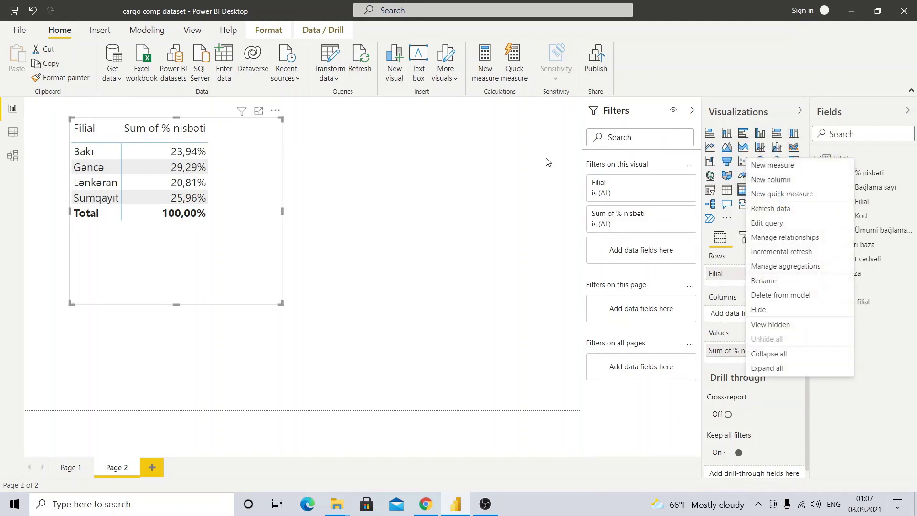
{"action": "left_click", "coordinate": [783, 167]}
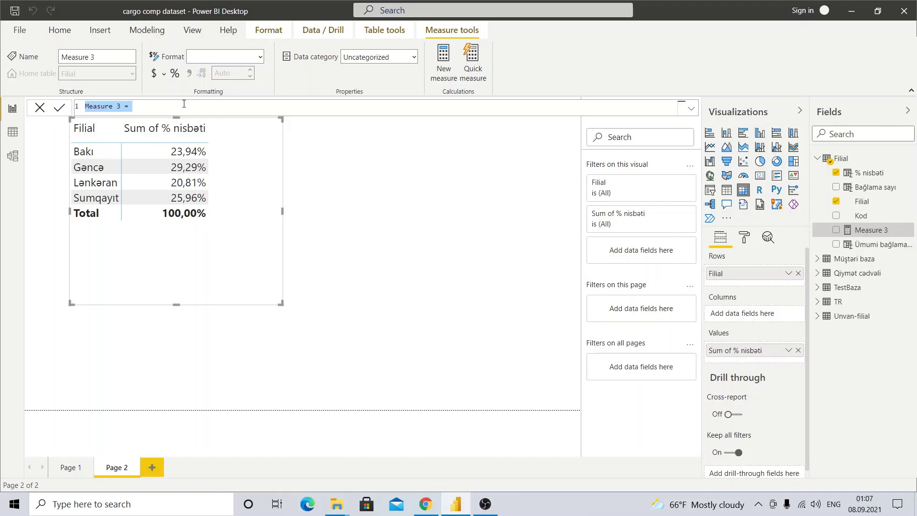
{"action": "type", "text": "Meas"}
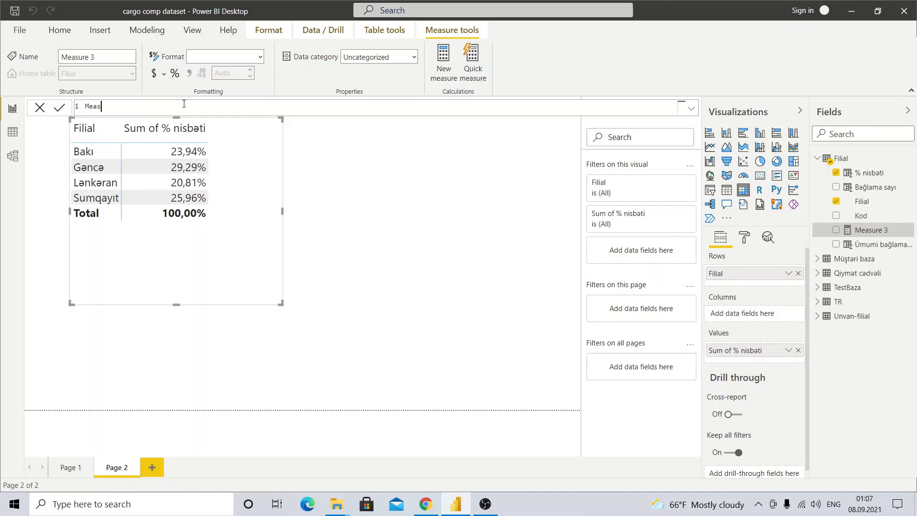
{"action": "type", "text": "yr %"}
{"action": "type", "text": " =S"}
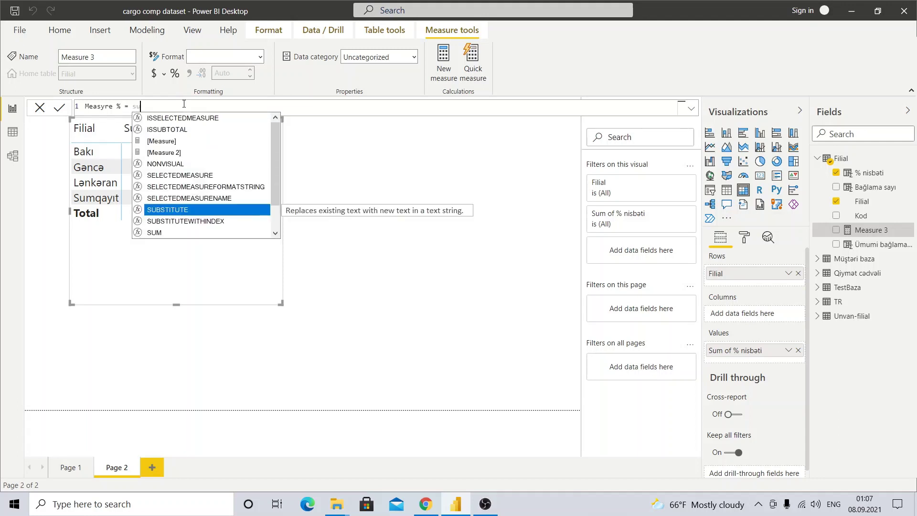
{"action": "type", "text": "UMX("}
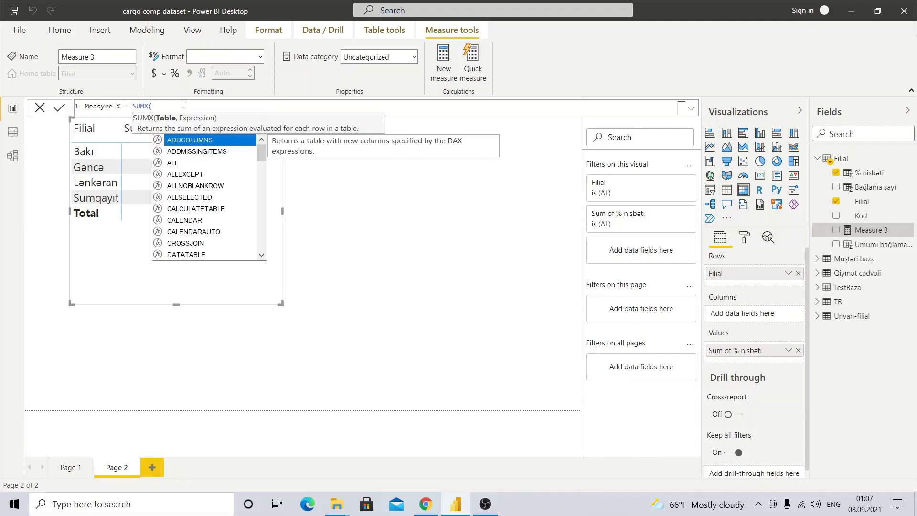
{"action": "type", "text": "r"}
{"action": "type", "text": "el"}
{"action": "key", "text": "Tab"}
{"action": "type", "text": "tr"}
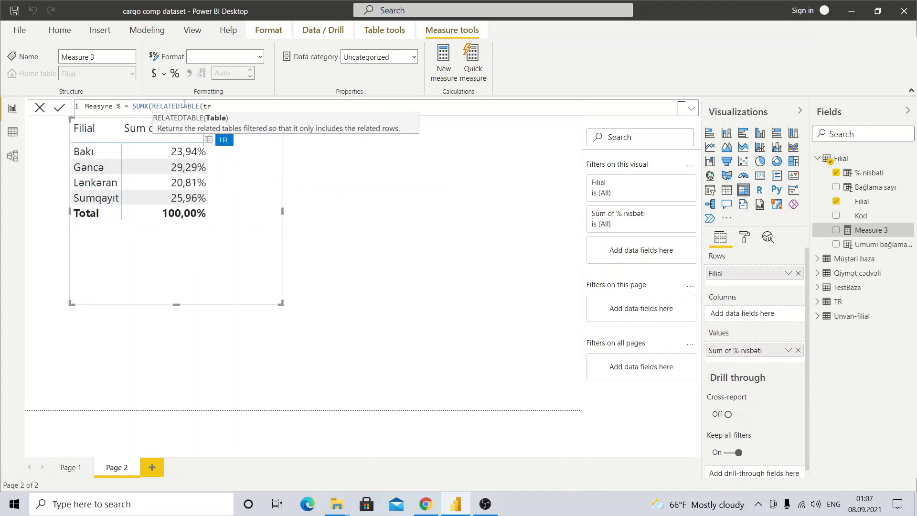
{"action": "key", "text": "Tab"}
{"action": "type", "text": "?"}
{"action": "key", "text": "BackSpace"}
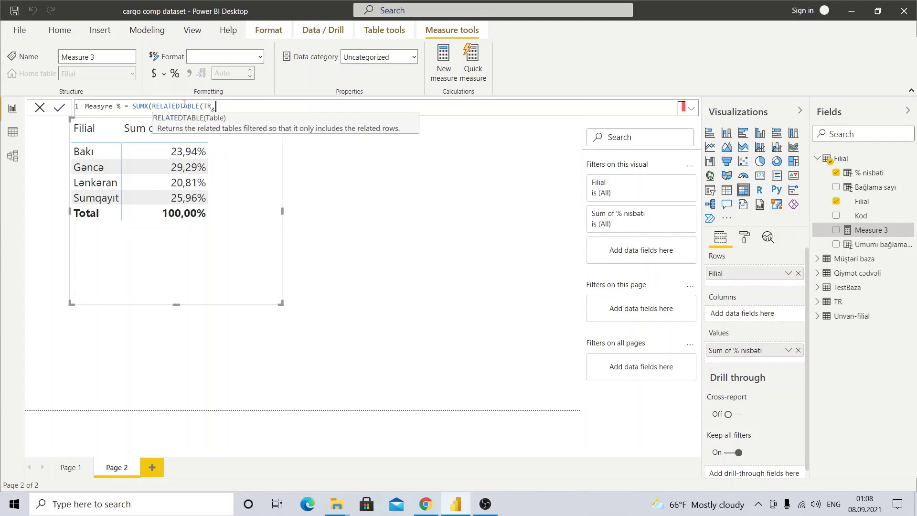
{"action": "type", "text": ")"}
{"action": "key", "text": "BackSpace"}
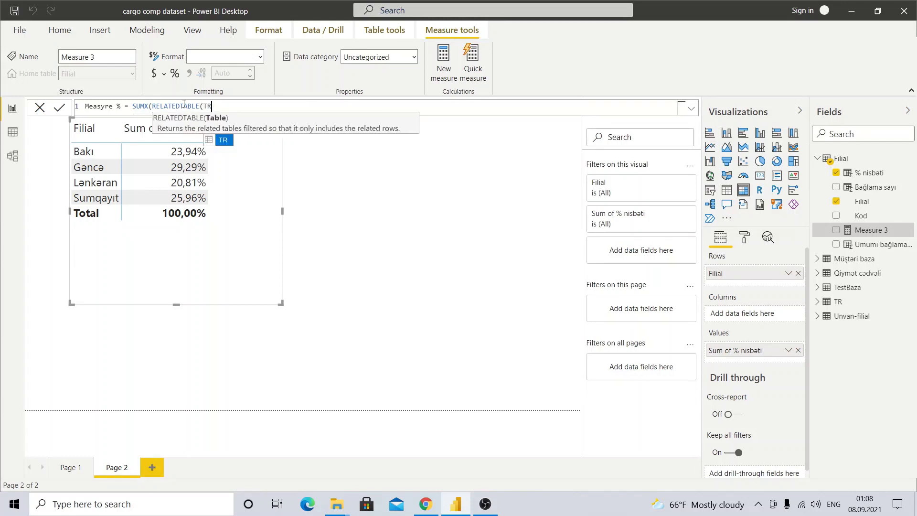
{"action": "type", "text": "),"}
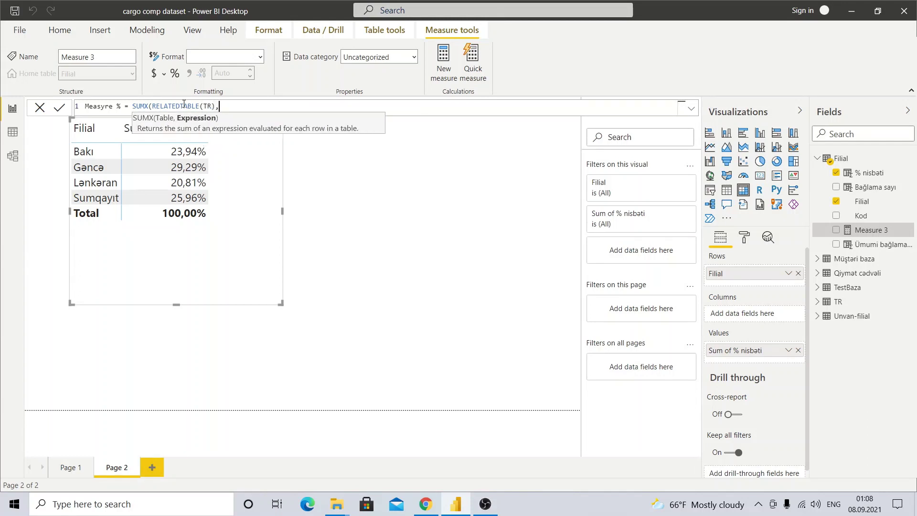
{"action": "type", "text": "t"}
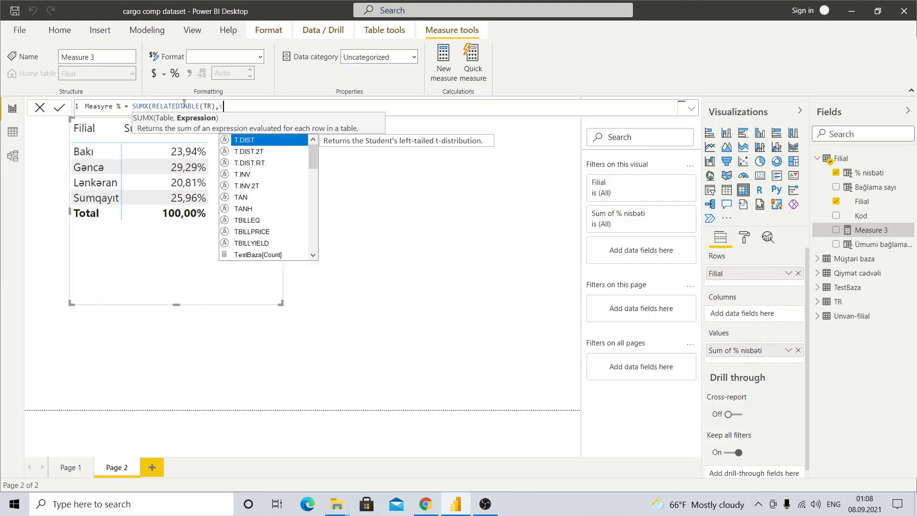
{"action": "type", "text": "r"}
{"action": "key", "text": "Down"}
{"action": "key", "text": "Down"}
{"action": "key", "text": "Down"}
{"action": "key", "text": "Tab"}
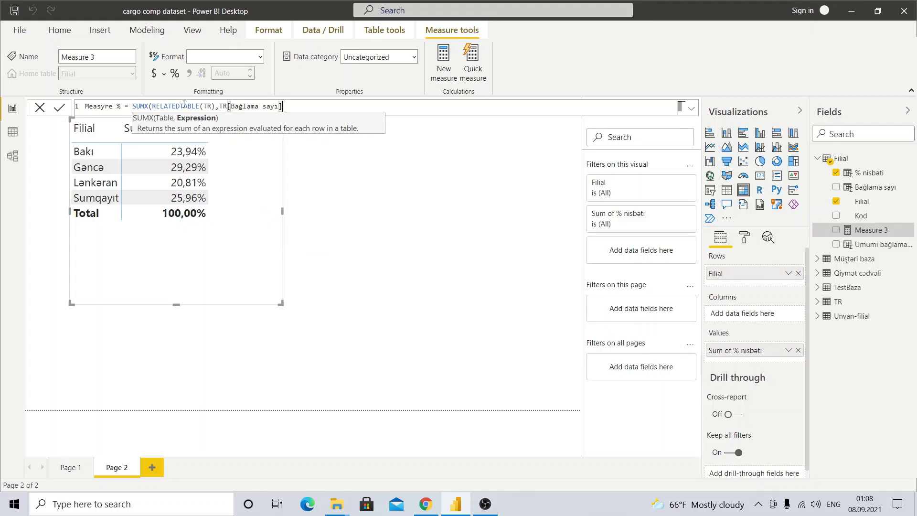
Divide it by SUMX(TR,TR[Bağlama sayı]) and commit the measure.
{"action": "type", "text": ")"}
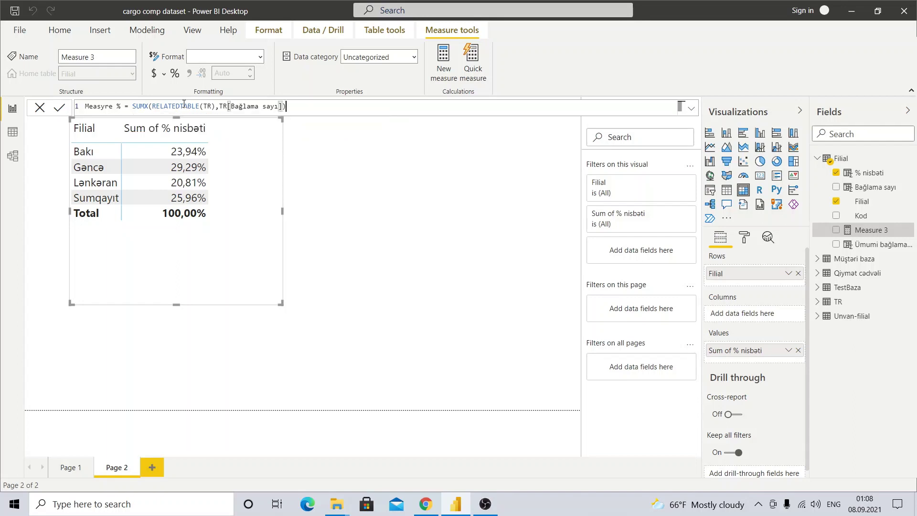
{"action": "type", "text": " / su"}
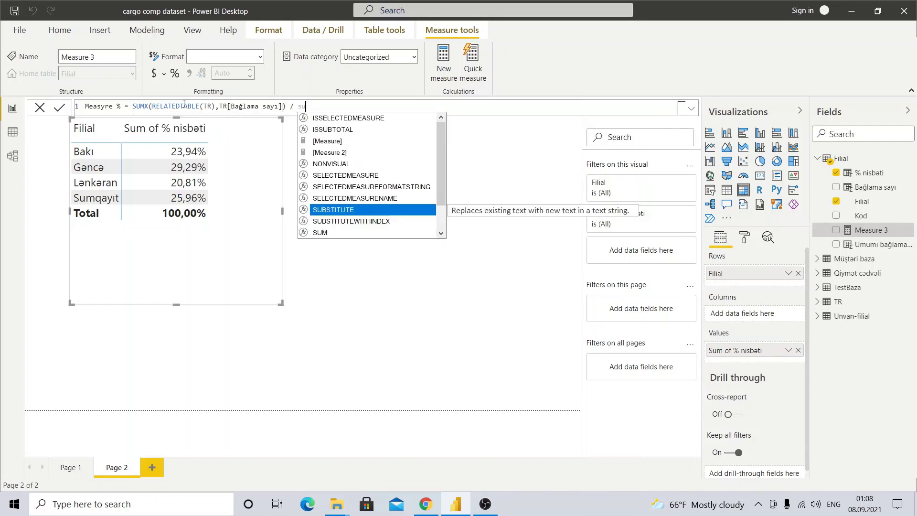
{"action": "type", "text": "m"}
{"action": "key", "text": "Down"}
{"action": "key", "text": "Down"}
{"action": "key", "text": "Down"}
{"action": "key", "text": "Tab"}
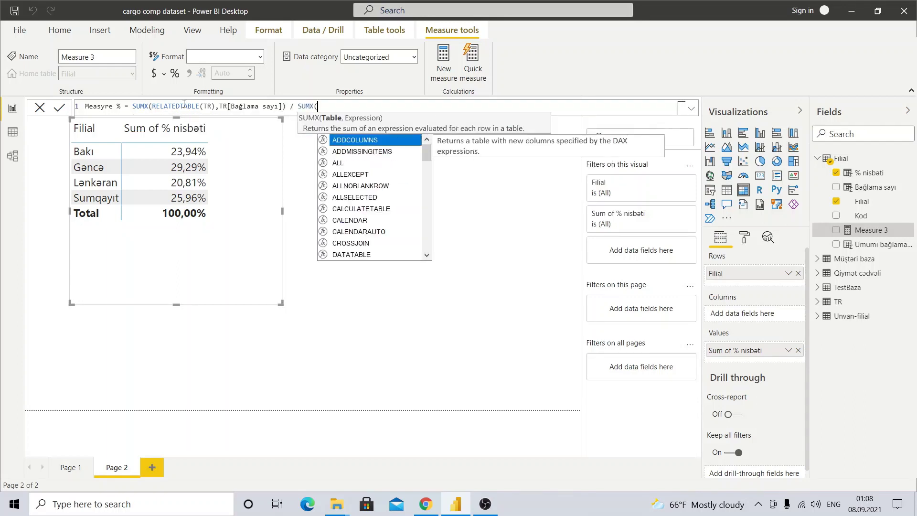
{"action": "type", "text": "tr"}
{"action": "key", "text": "Tab"}
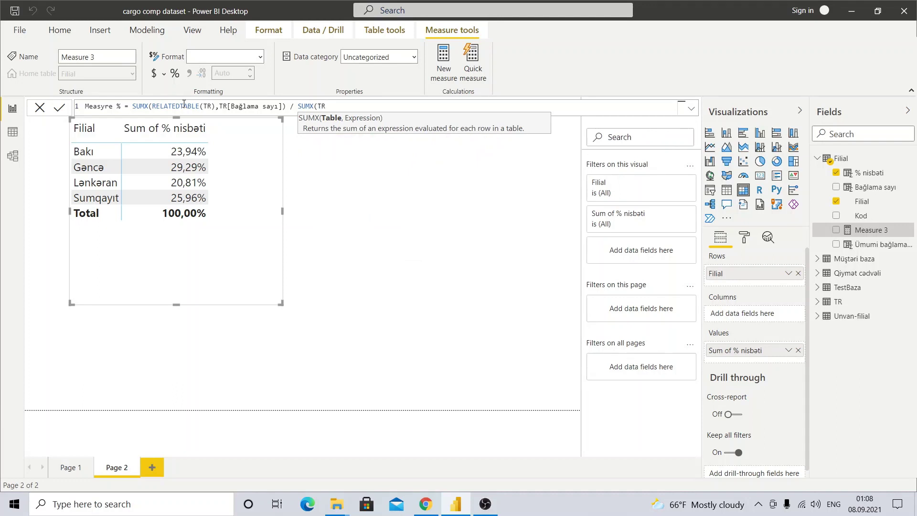
{"action": "type", "text": ","}
{"action": "type", "text": "ba"}
{"action": "key", "text": "Tab"}
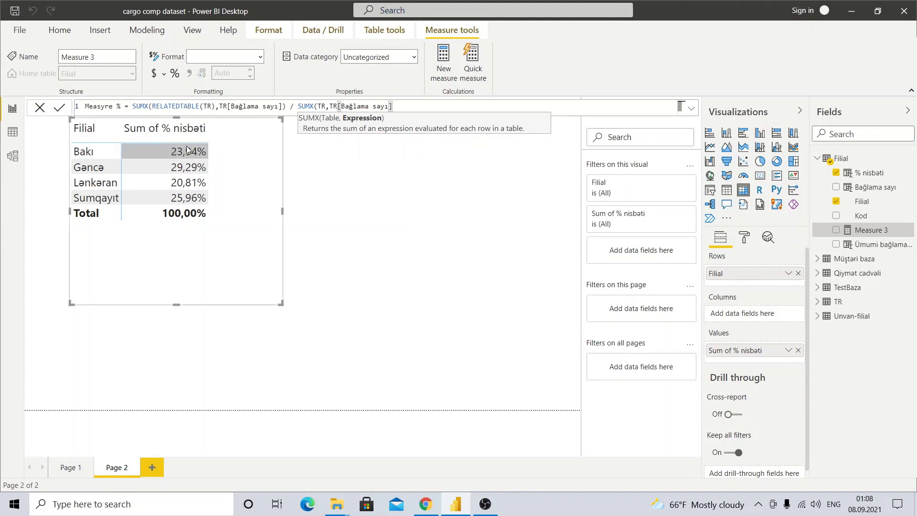
{"action": "left_click", "coordinate": [60, 108]}
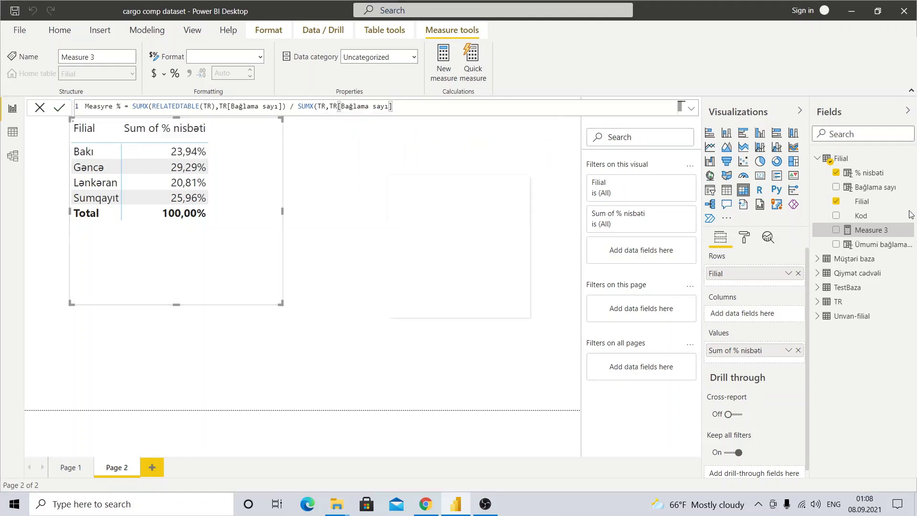
Add the measure to the widened matrix and correct its name to 'Measure %'.
{"action": "left_click", "coordinate": [836, 230]}
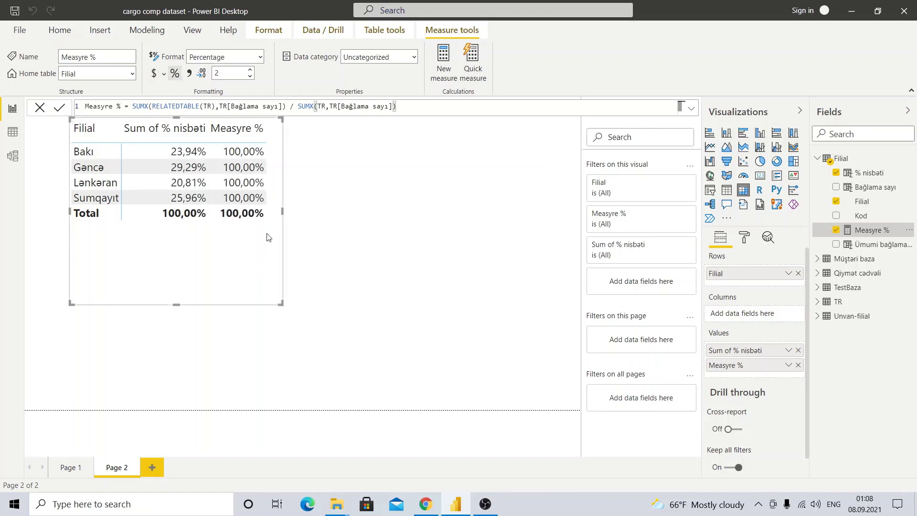
{"action": "left_click_drag", "start_coordinate": [281, 303], "coordinate": [390, 309]}
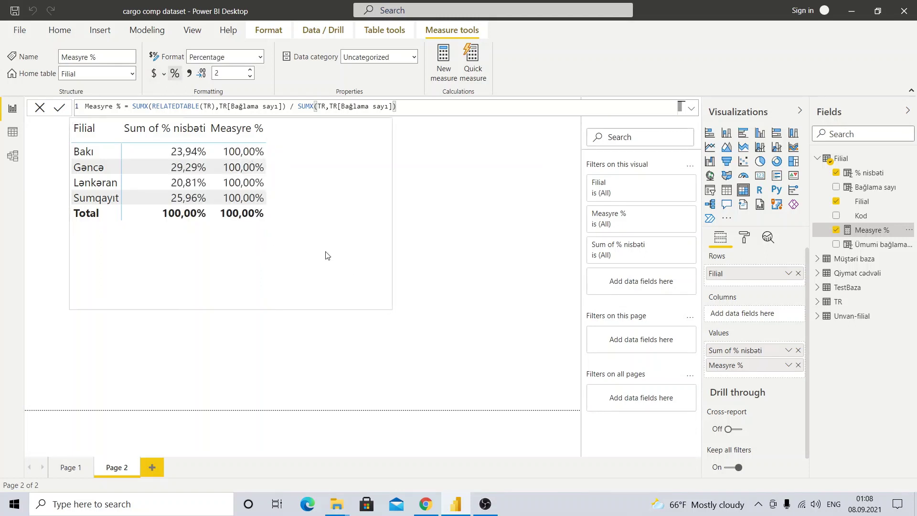
{"action": "left_click", "coordinate": [105, 106]}
{"action": "key", "text": "BackSpace"}
{"action": "type", "text": "u"}
{"action": "key", "text": "Return"}
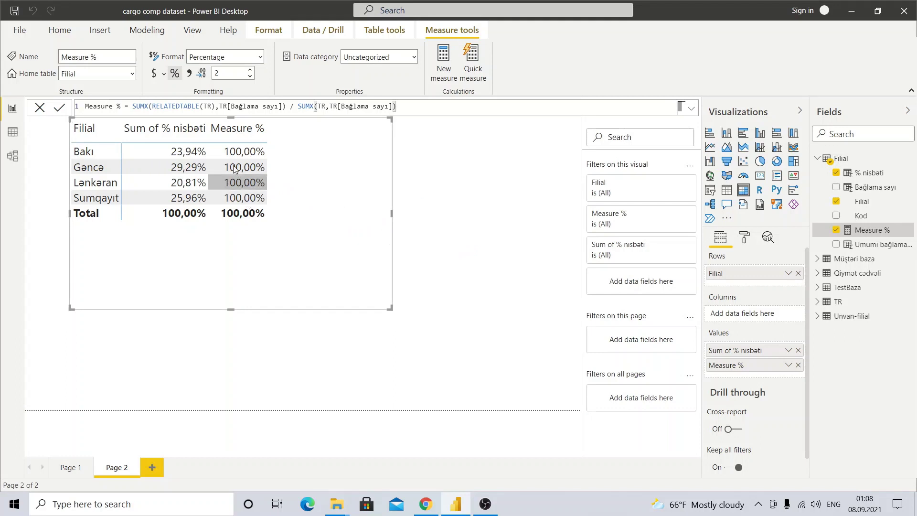
Change the denominator to SUMX(ALL(TR),TR[Bağlama sayı]), giving 23,94%, 29,29%, 20,81% and 25,96%.
{"action": "left_click", "coordinate": [318, 106]}
{"action": "left_click_drag", "start_coordinate": [317, 106], "coordinate": [465, 136]}
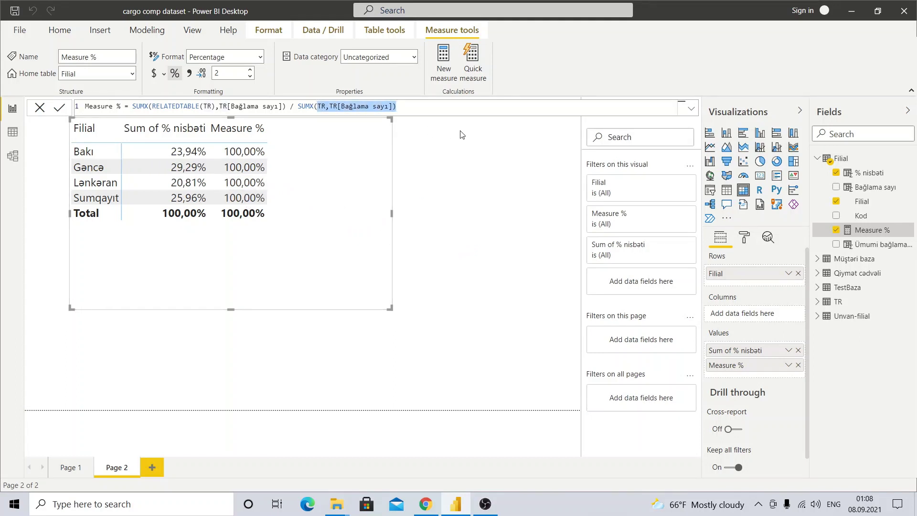
{"action": "type", "text": "al"}
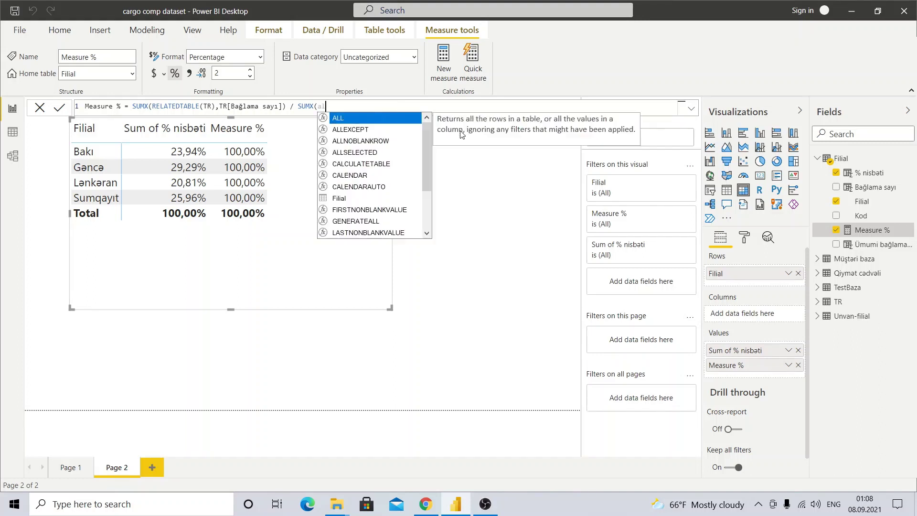
{"action": "type", "text": "l"}
{"action": "key", "text": "Tab"}
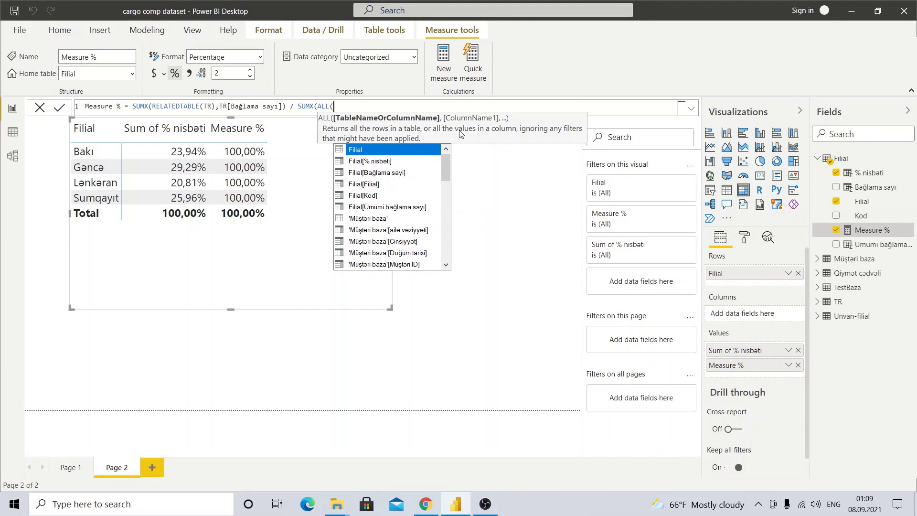
{"action": "type", "text": "tr"}
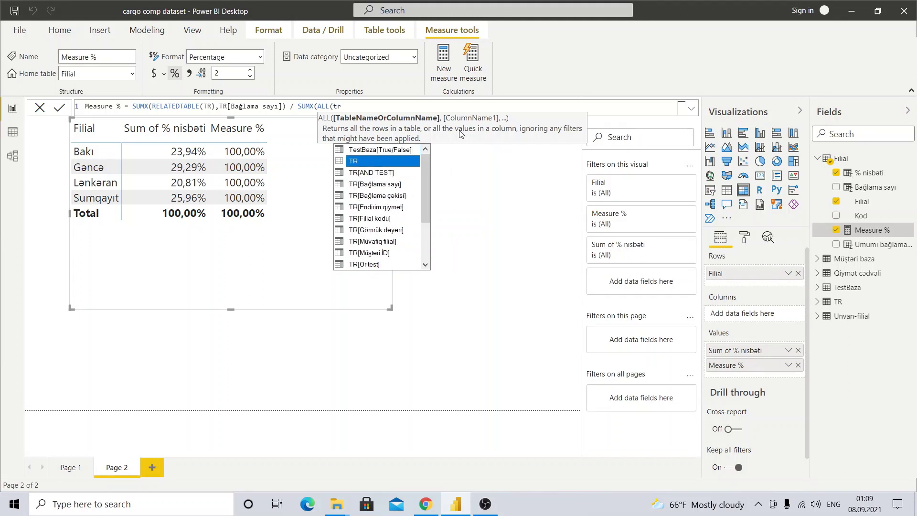
{"action": "key", "text": "Tab"}
{"action": "type", "text": ")"}
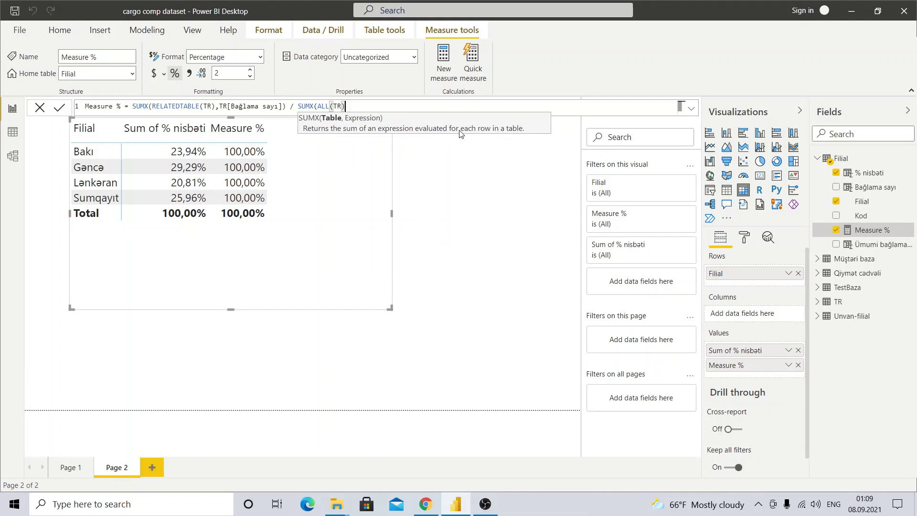
{"action": "type", "text": ";"}
{"action": "key", "text": "BackSpace"}
{"action": "type", "text": ",ba"}
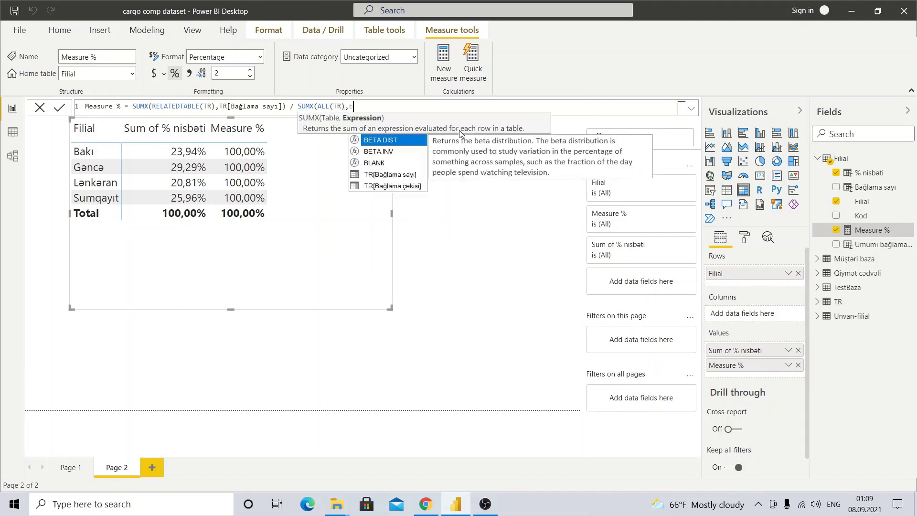
{"action": "key", "text": "Tab"}
{"action": "type", "text": ")"}
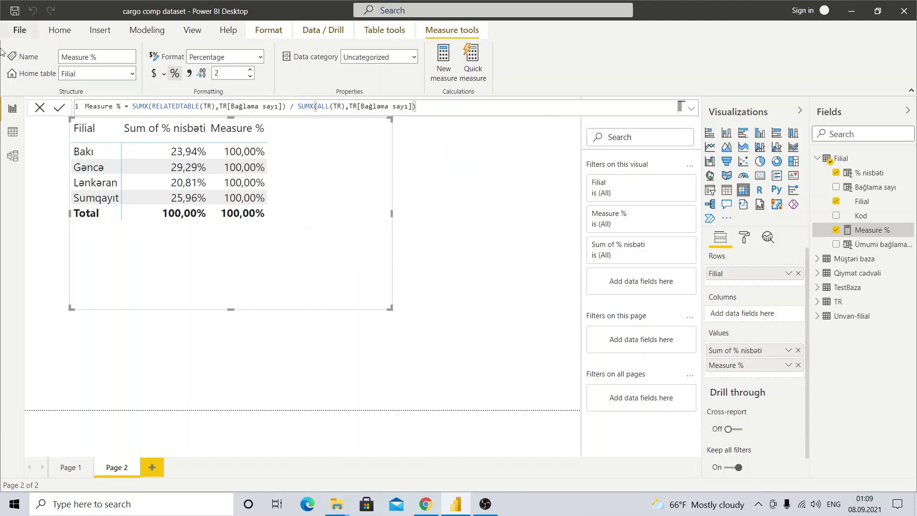
{"action": "left_click", "coordinate": [59, 107]}
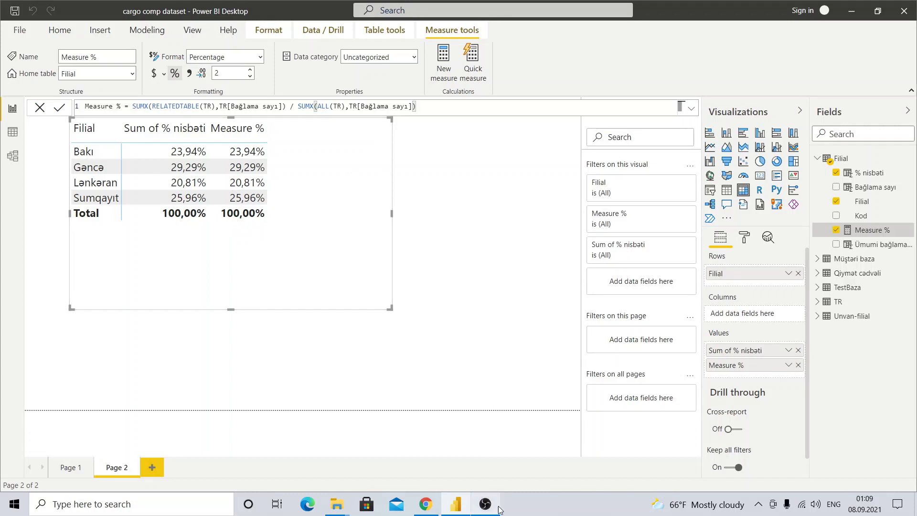
{"action": "left_click", "coordinate": [513, 298]}
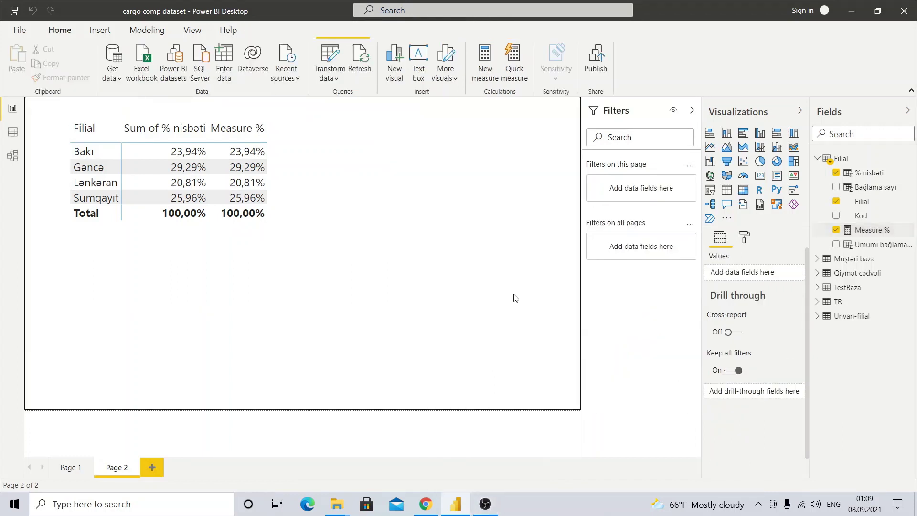